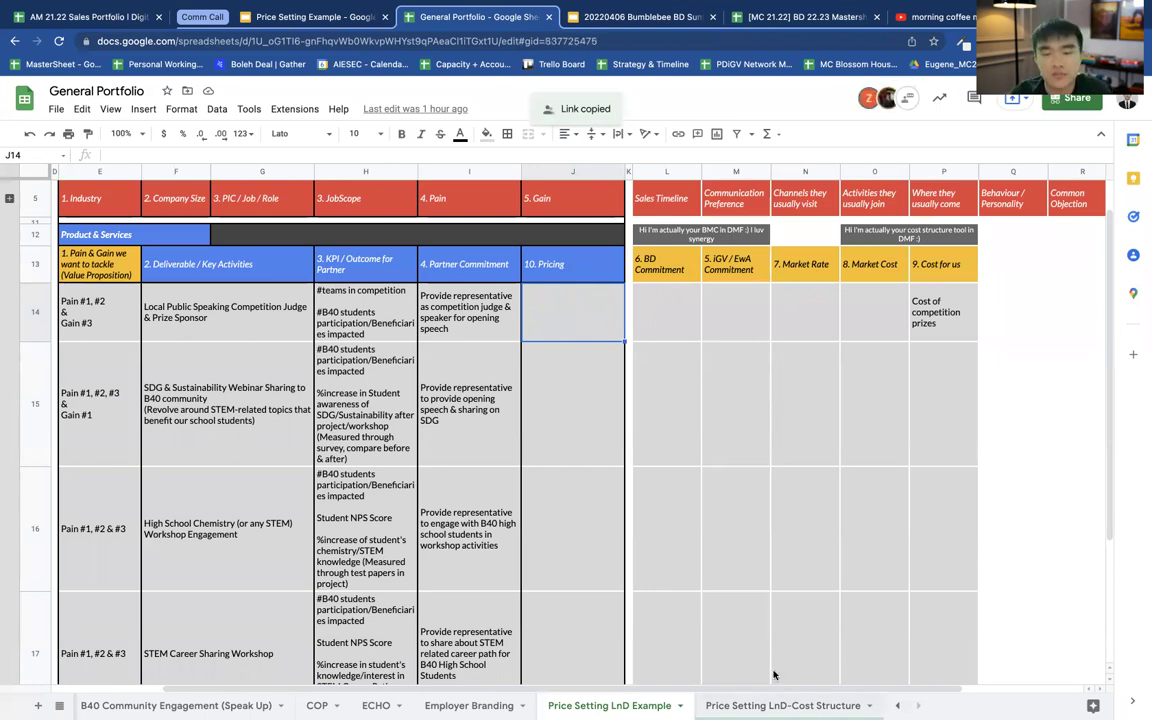
# In the Price Setting LnD-Cost Structure sheet, set deliverable 1's resource type to HR, unit cost to 100 and units to 5
pyautogui.hotkey('alt', 'Down')
pyautogui.click(399, 274)
pyautogui.click(330, 290)
pyautogui.click(236, 273)
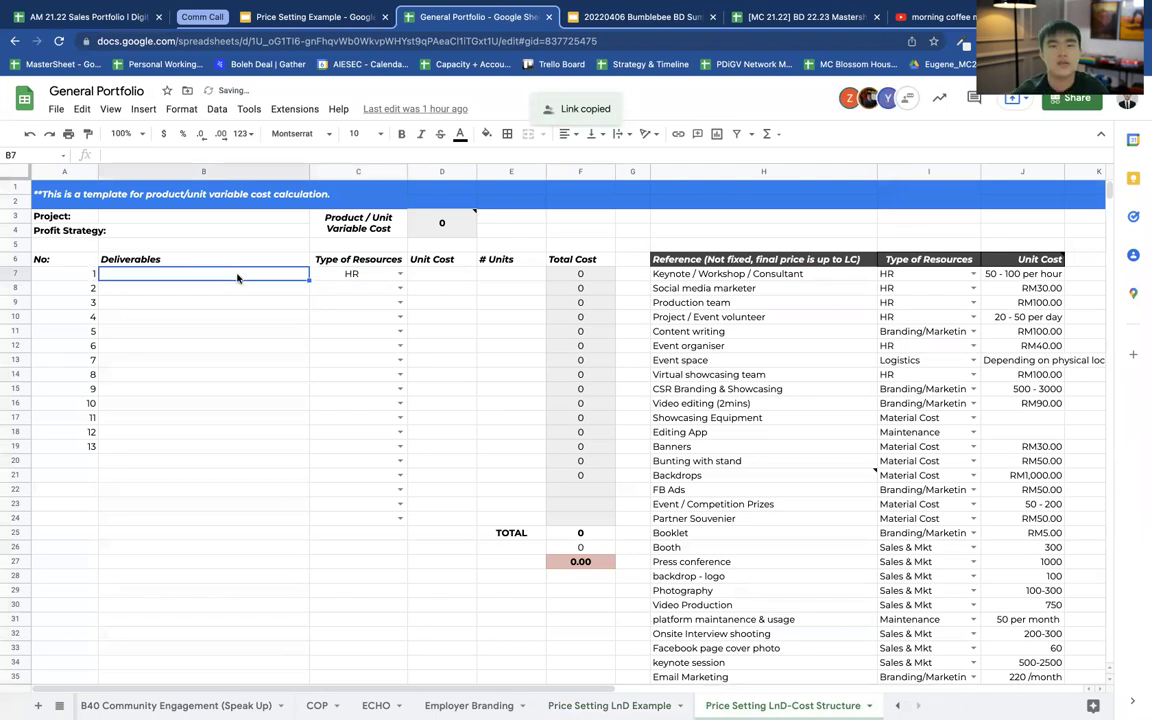
pyautogui.click(451, 276)
pyautogui.write('100')
pyautogui.click(491, 279)
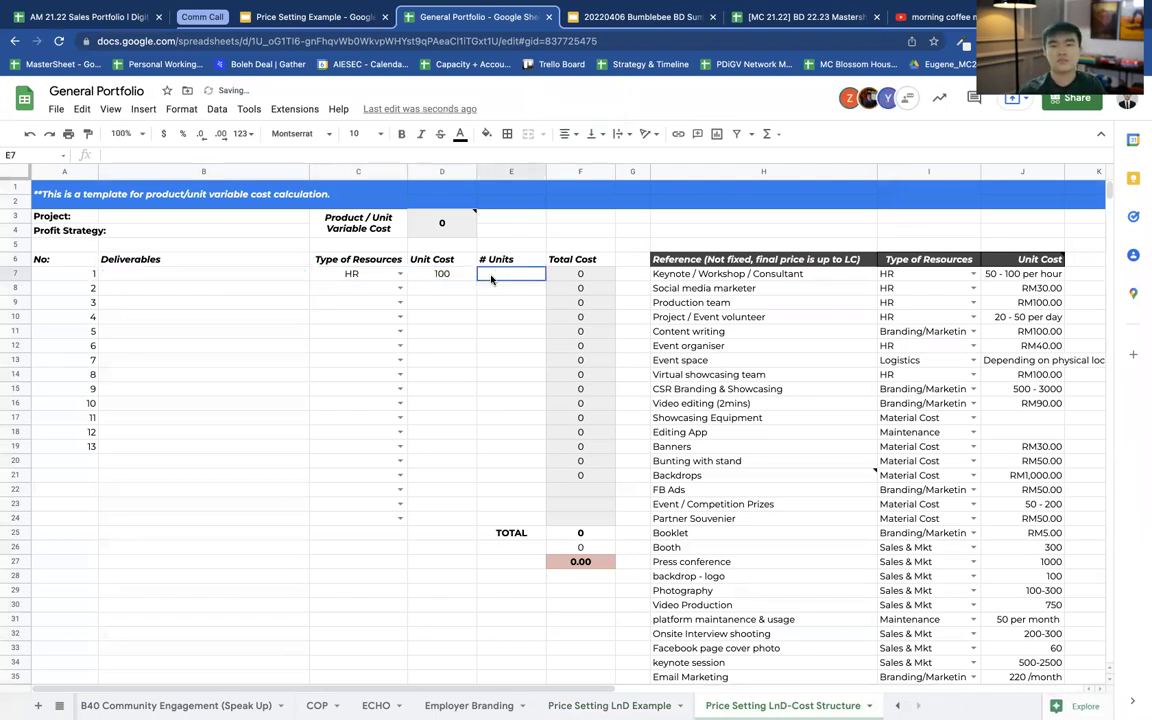
pyautogui.write('5')
# Name deliverable 1 "OC public speaking" in the Price Setting LnD-Cost Structure sheet
pyautogui.click(200, 277)
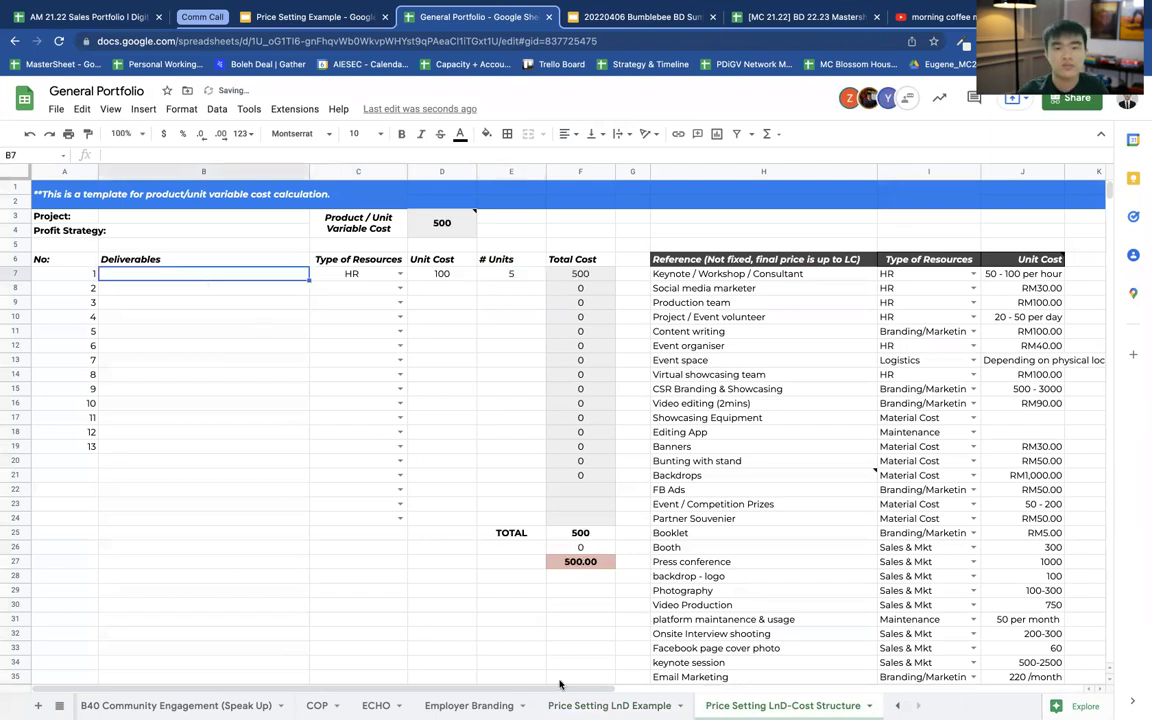
pyautogui.click(585, 704)
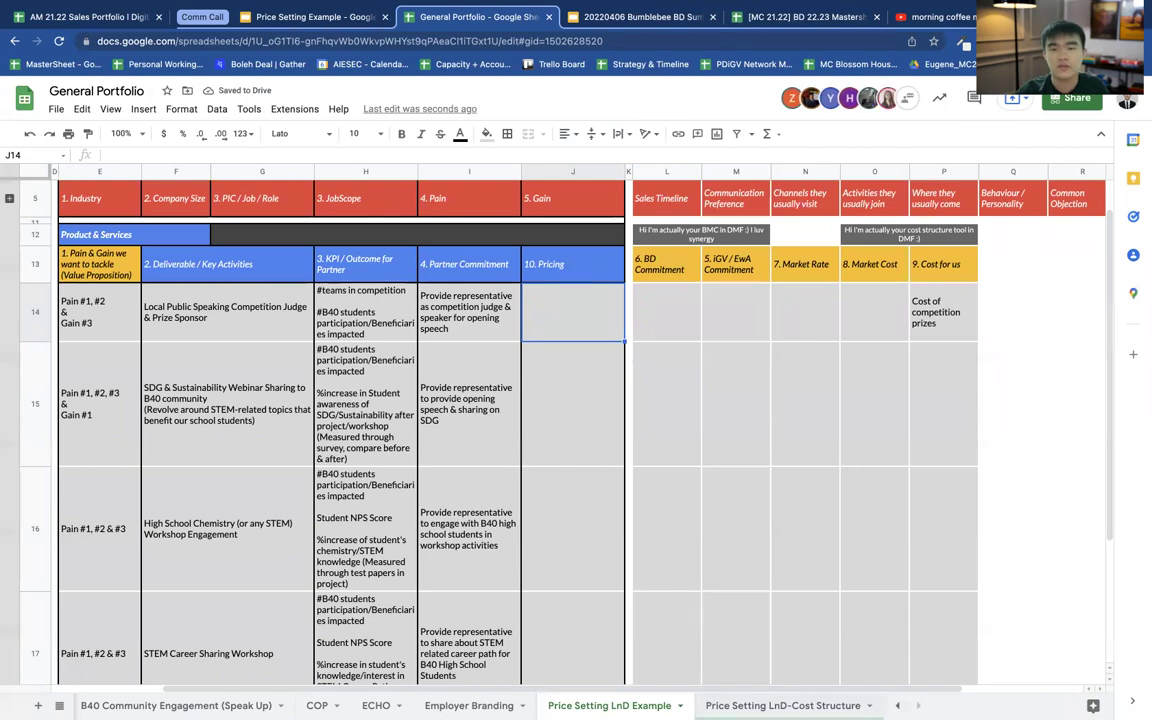
pyautogui.hotkey('alt', 'Down')
pyautogui.write('OC')
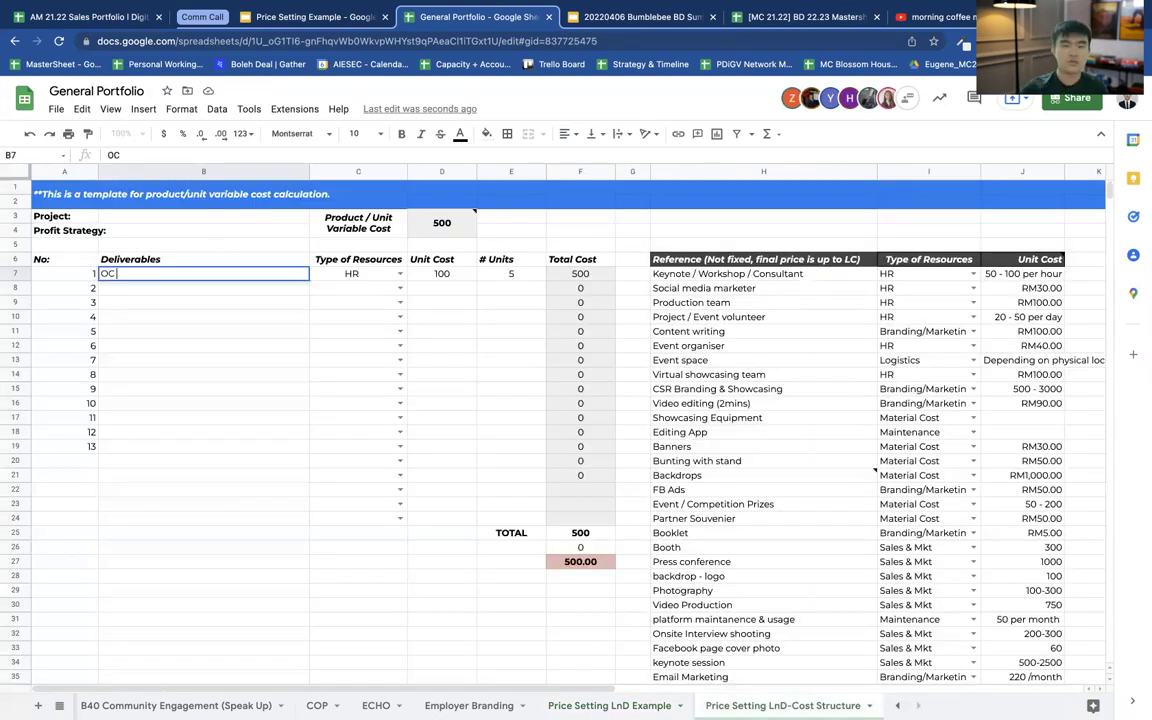
pyautogui.write(' public speaking')
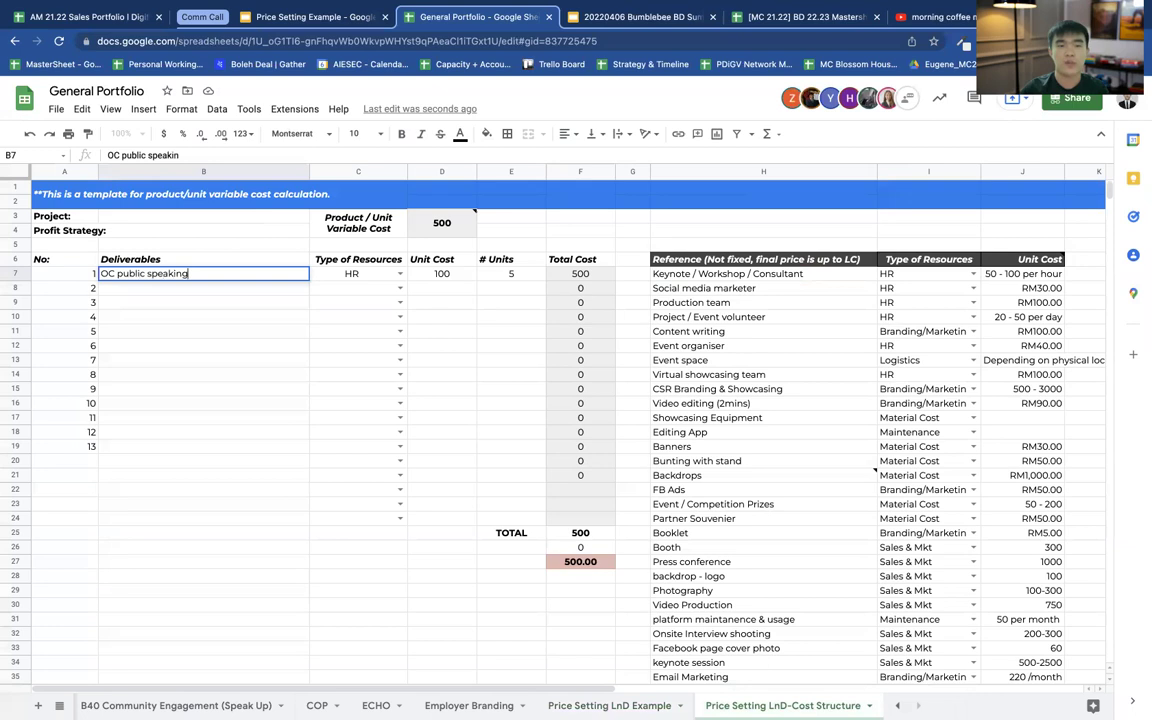
pyautogui.press('Return')
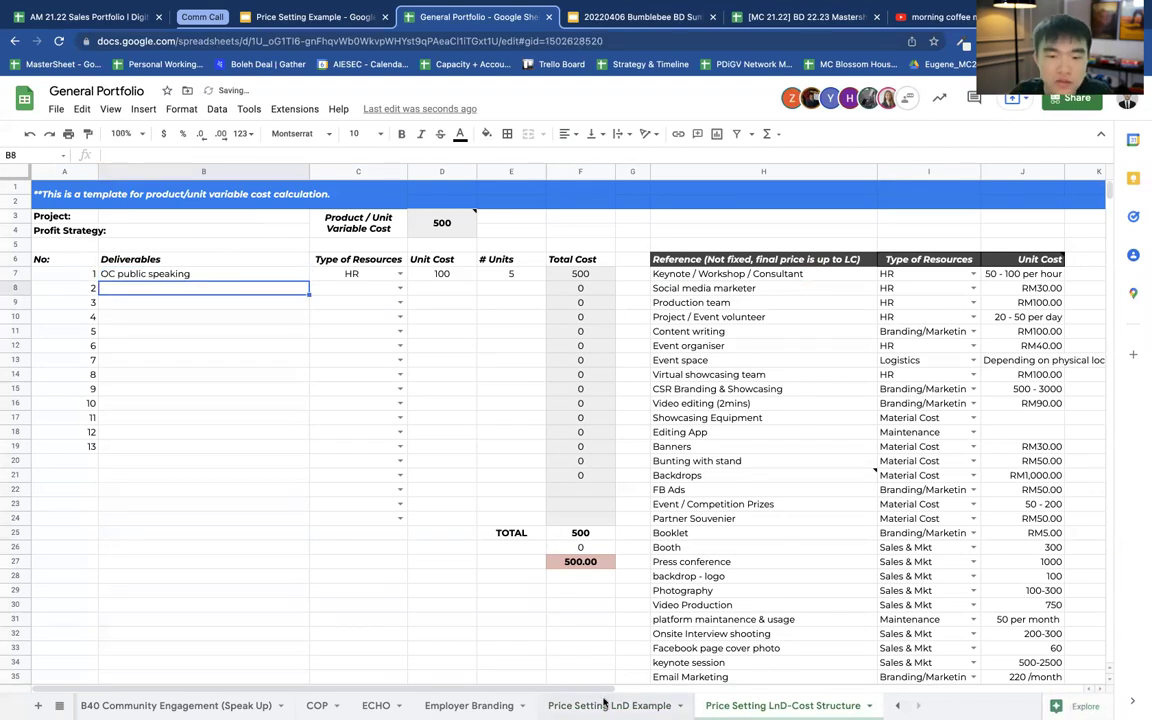
# In the Price Setting LnD Example sheet, price the public speaking competition at 1000 and the SDG webinar at 2000
pyautogui.click(600, 700)
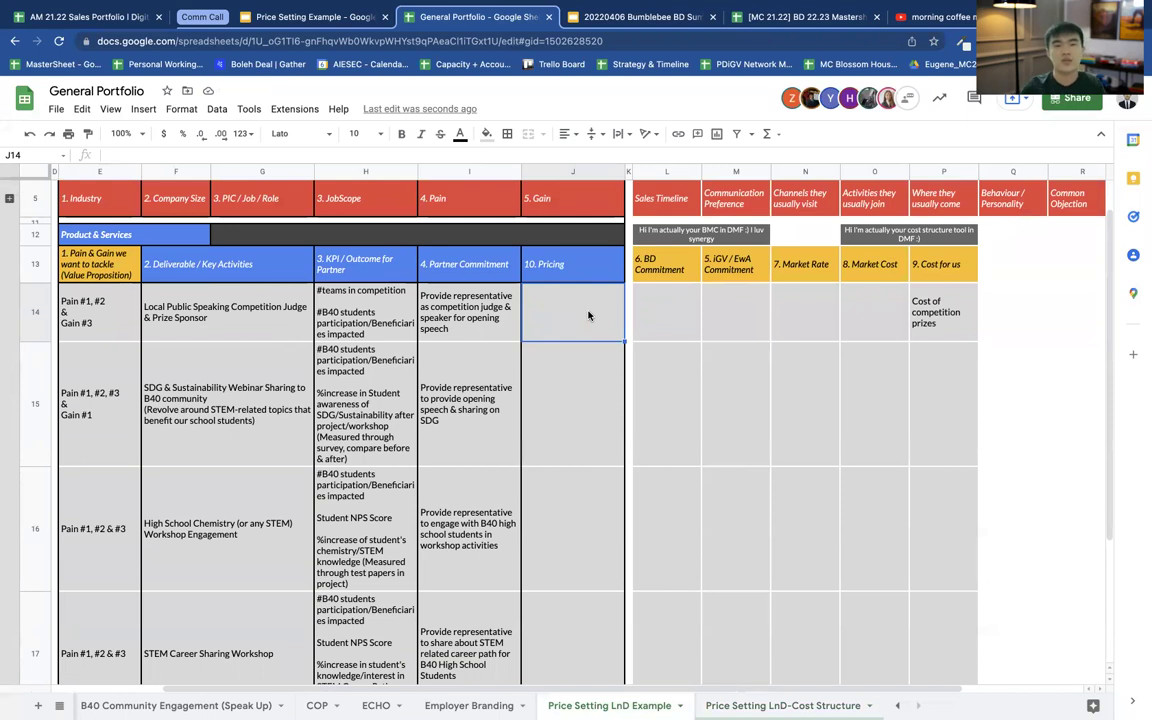
pyautogui.write('1000')
pyautogui.press('Return')
pyautogui.write('2000')
pyautogui.press('Return')
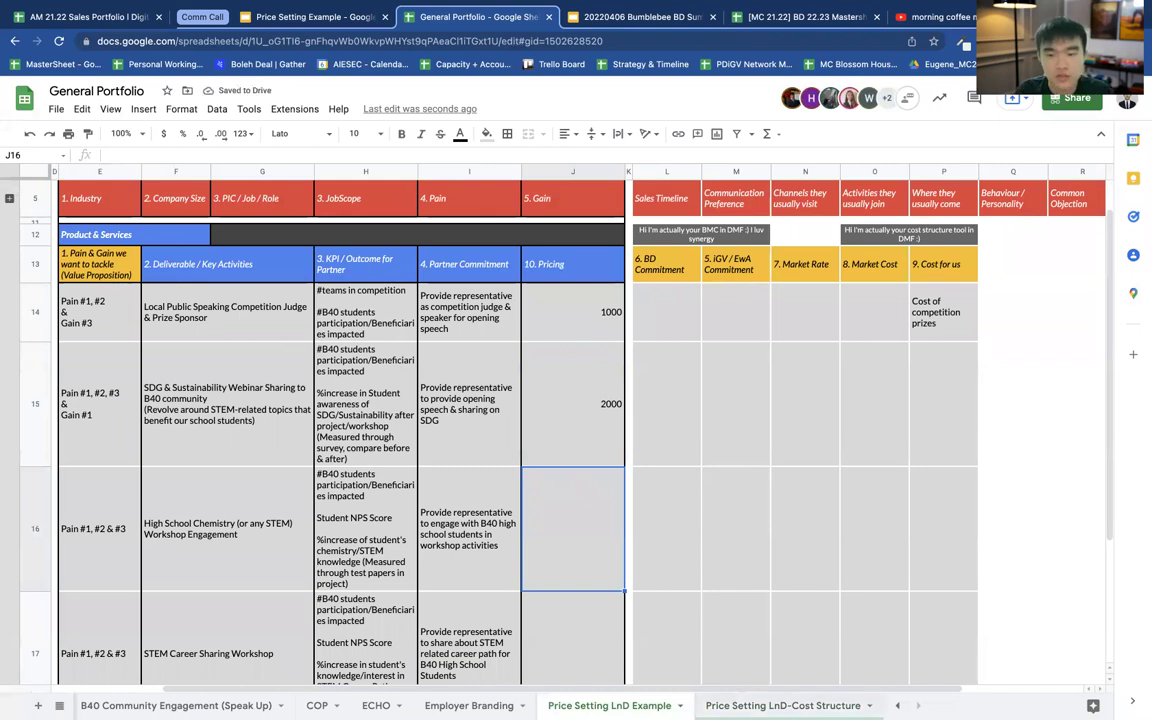
# Examine the public speaking unit cost and the competition row's KPI, pricing, market rate and commitment cells in the example sheet
pyautogui.click(783, 705)
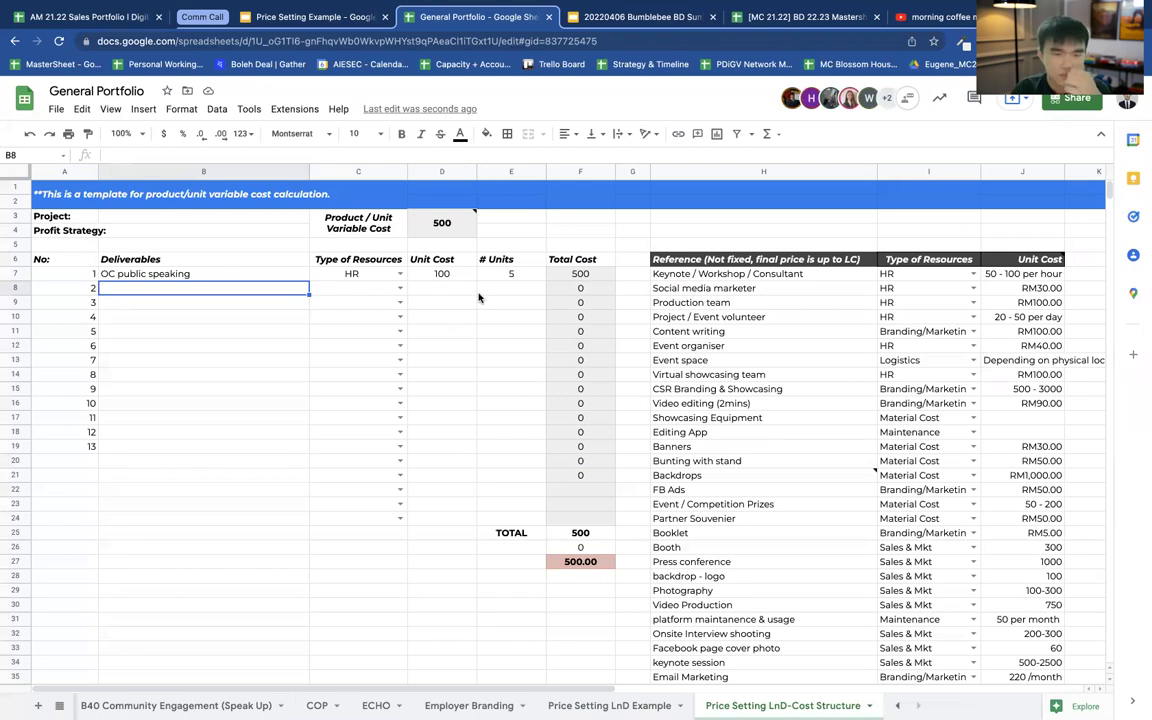
pyautogui.click(432, 273)
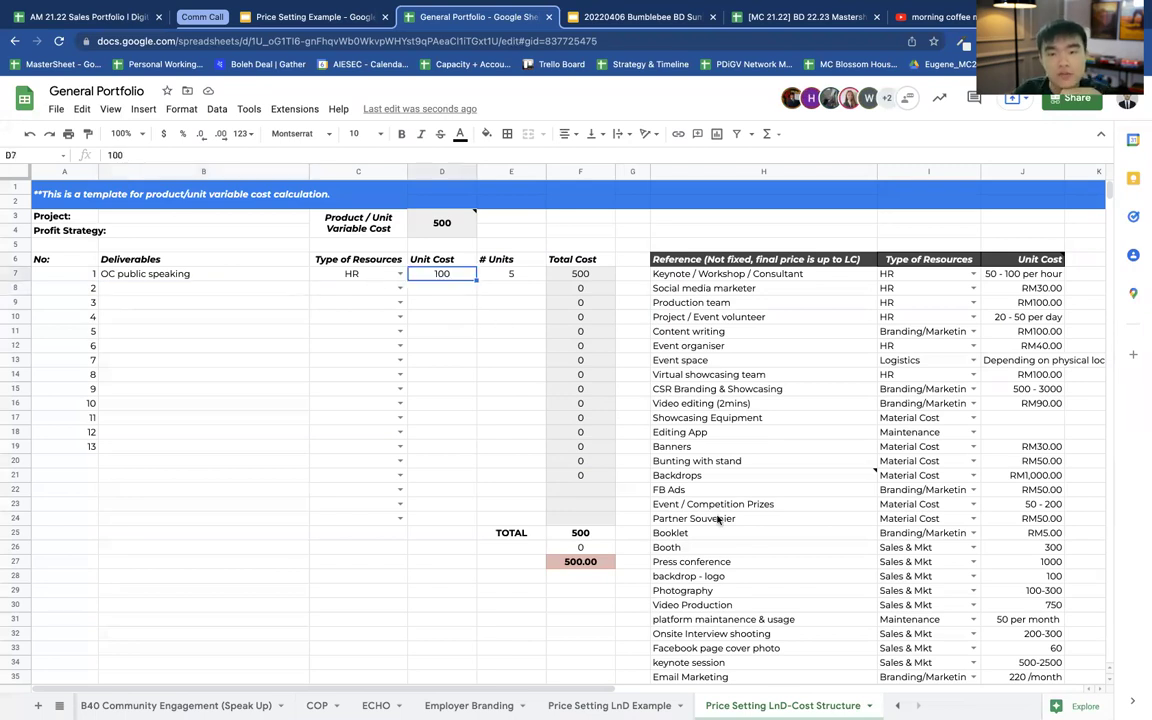
pyautogui.hotkey('alt', 'Up')
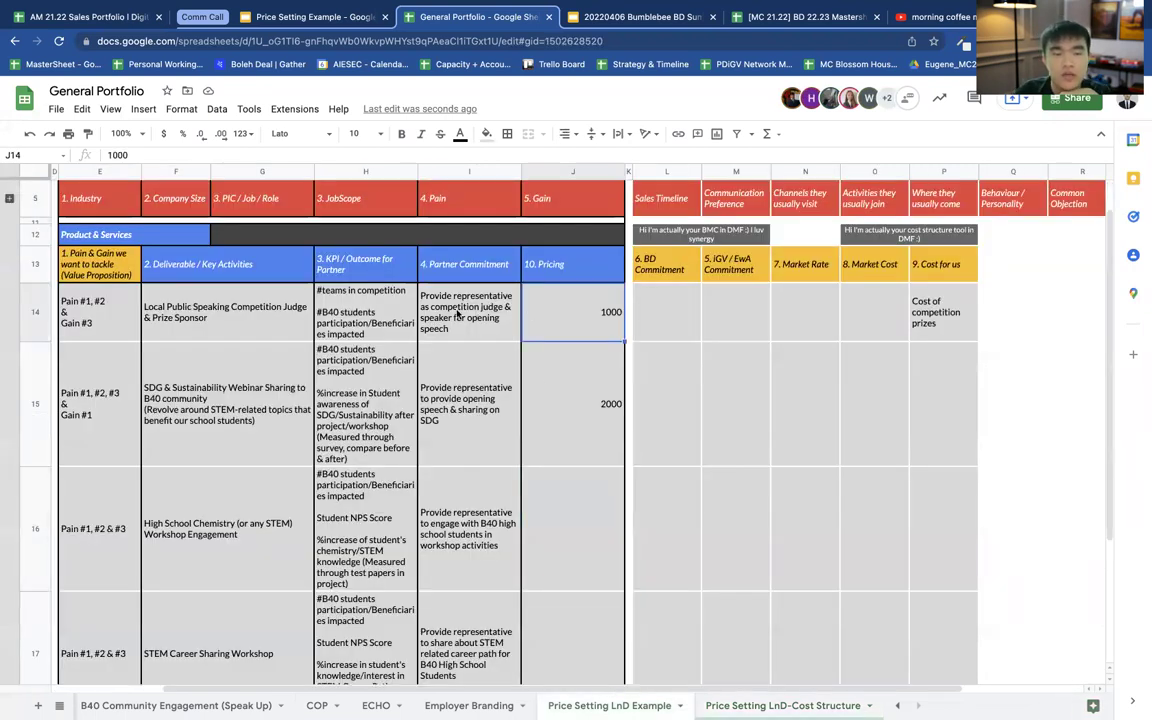
pyautogui.doubleClick(322, 310)
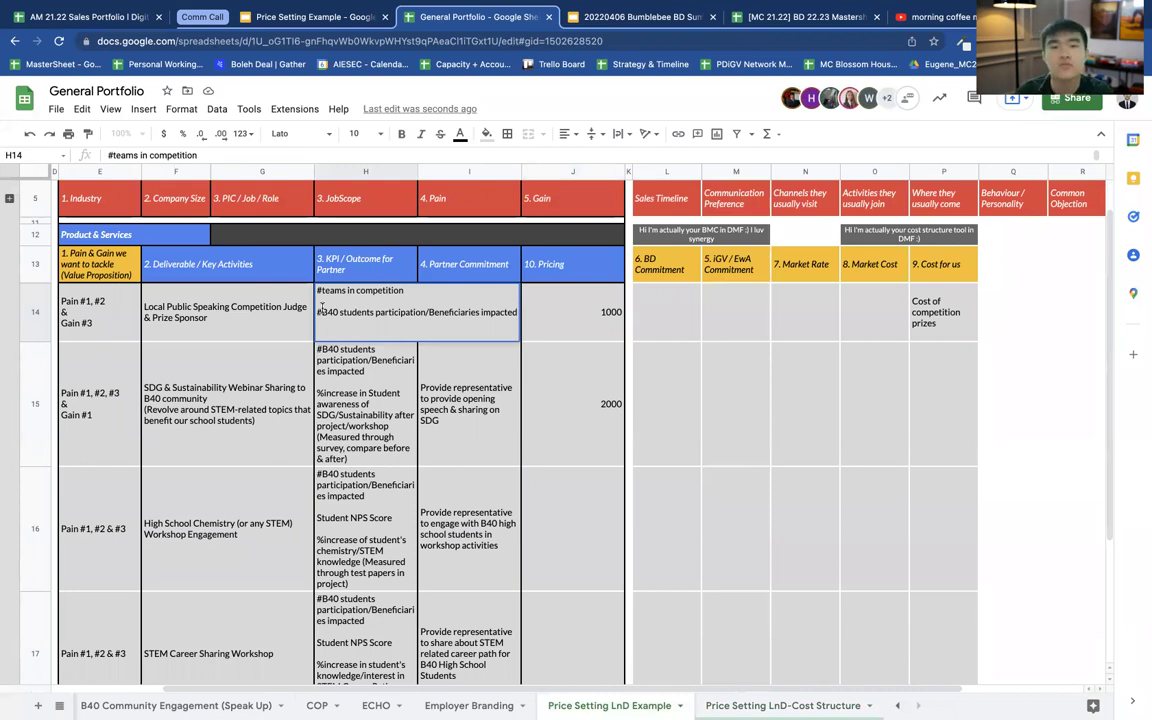
pyautogui.click(545, 295)
pyautogui.click(373, 294)
pyautogui.moveTo(193, 288); pyautogui.dragTo(575, 312)
pyautogui.click(800, 315)
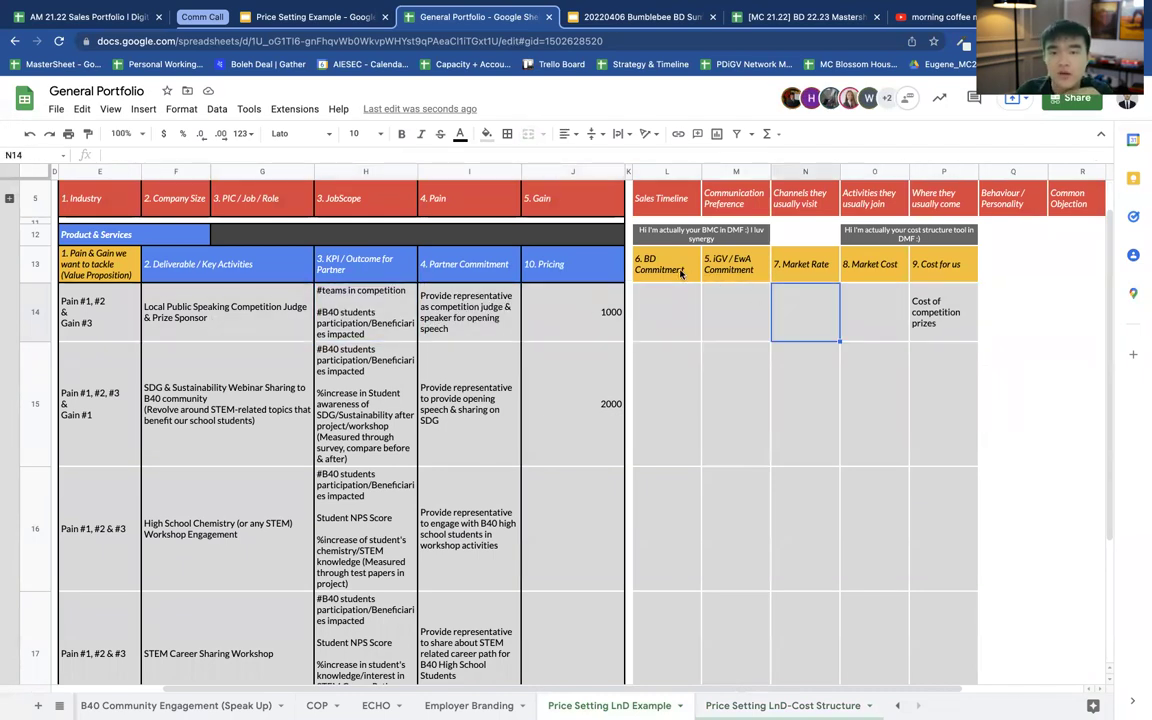
pyautogui.moveTo(662, 264); pyautogui.dragTo(736, 266)
pyautogui.click(716, 314)
pyautogui.press('Left')
pyautogui.press('Up')
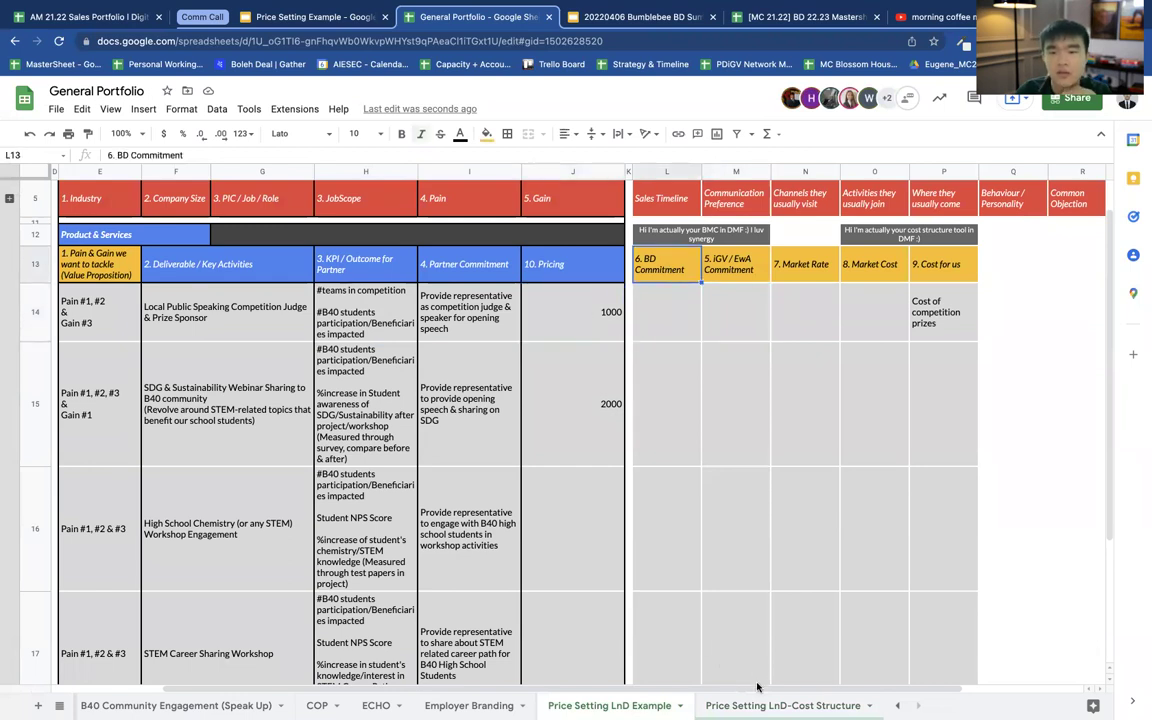
# Set the number of units for OC public speaking to 10 in the cost structure sheet
pyautogui.click(783, 705)
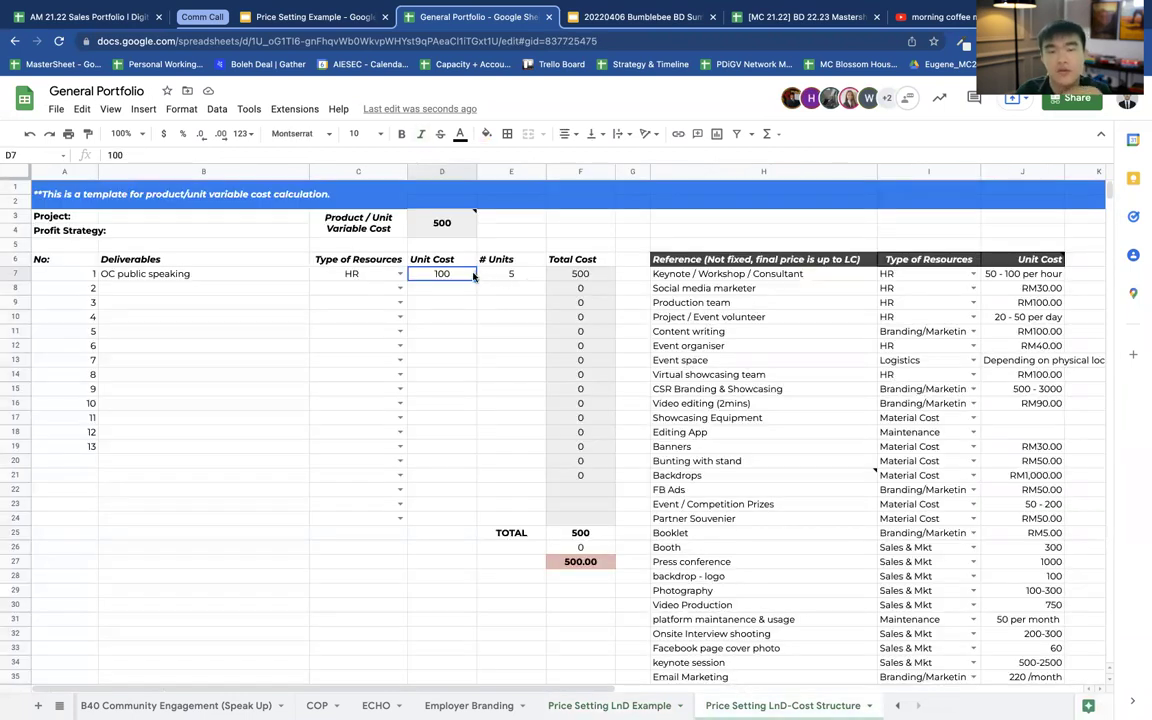
pyautogui.hotkey('alt', 'Up')
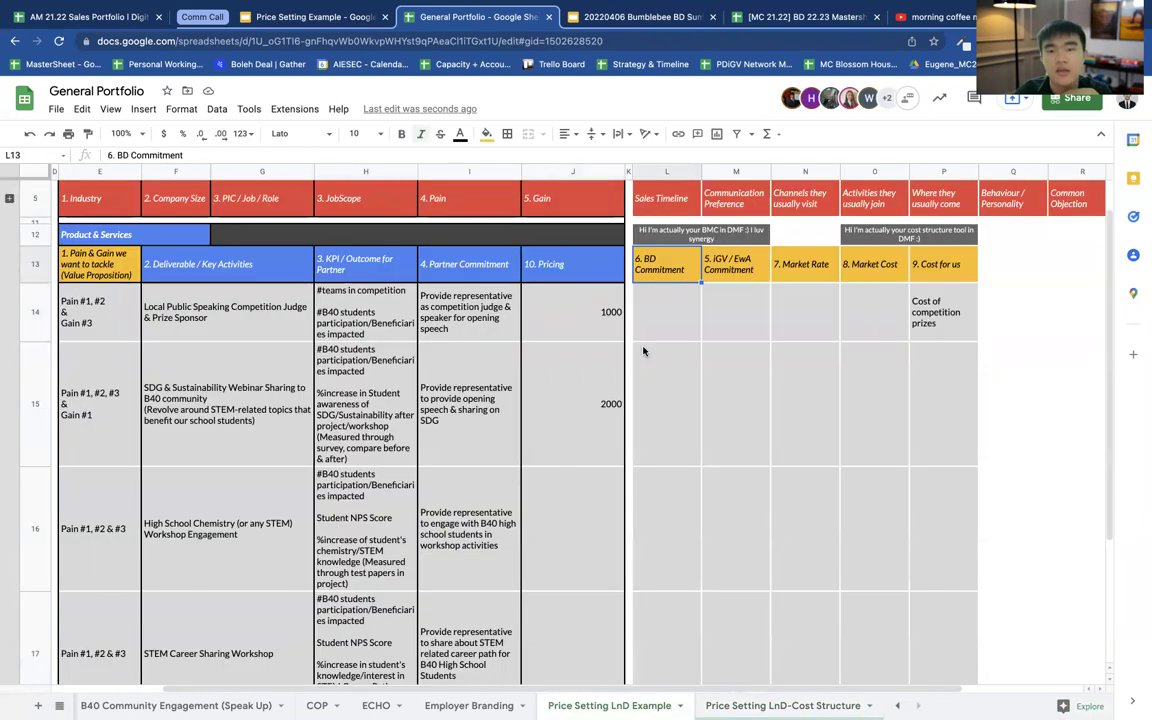
pyautogui.click(573, 317)
pyautogui.click(783, 705)
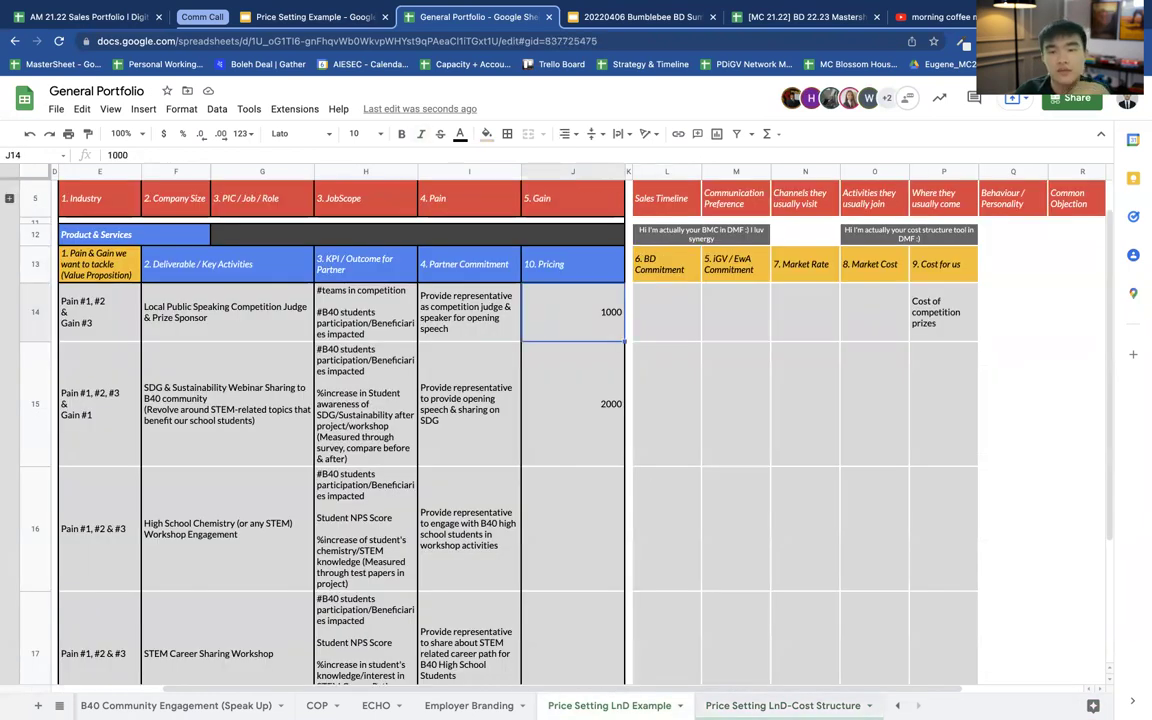
pyautogui.write('10')
pyautogui.press('Return')
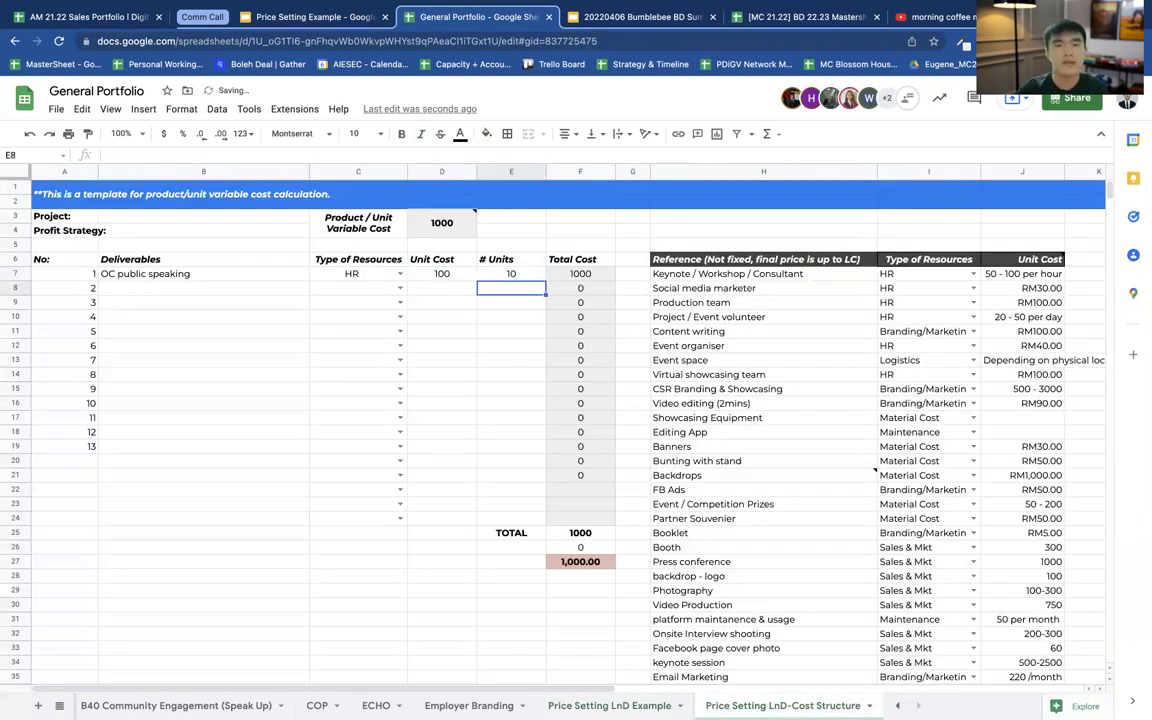
# Change the price of the public speaking competition in the Price Setting LnD Example sheet to 1500
pyautogui.hotkey('alt', 'Up')
pyautogui.write('1500')
pyautogui.press('Return')
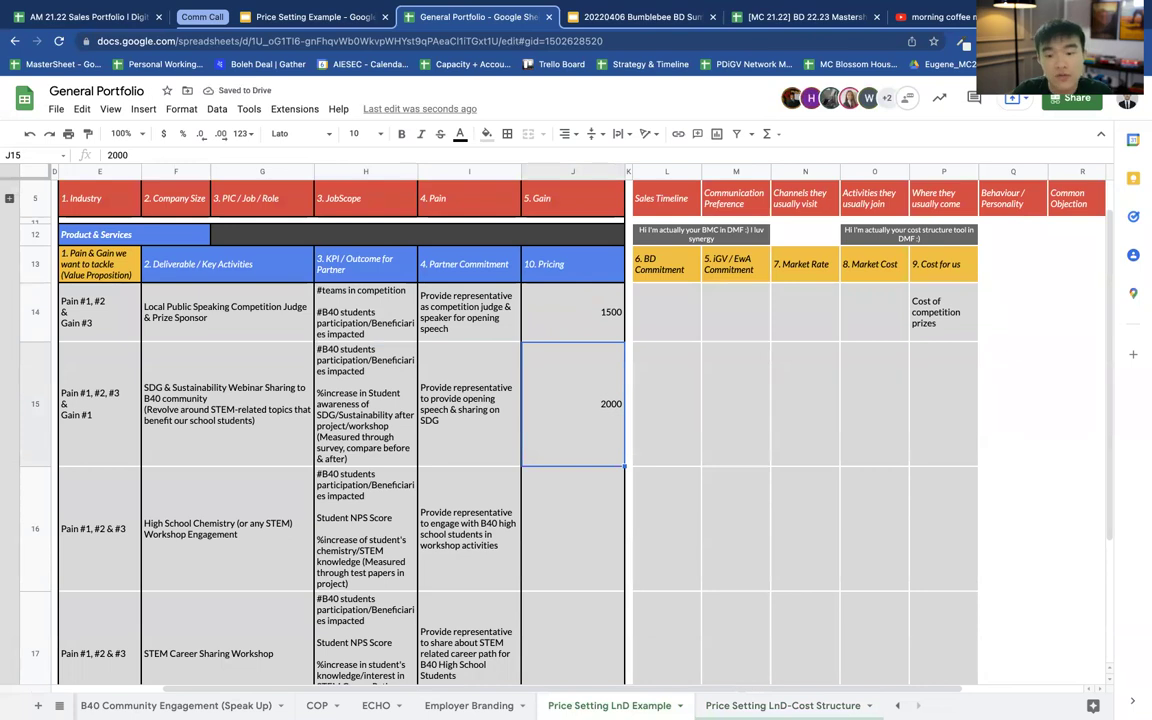
# Check the Bumblebee pricing slide and compare the OC public speaking cost and units with the competition KPIs and reference unit costs
pyautogui.hotkey('alt', 'Down')
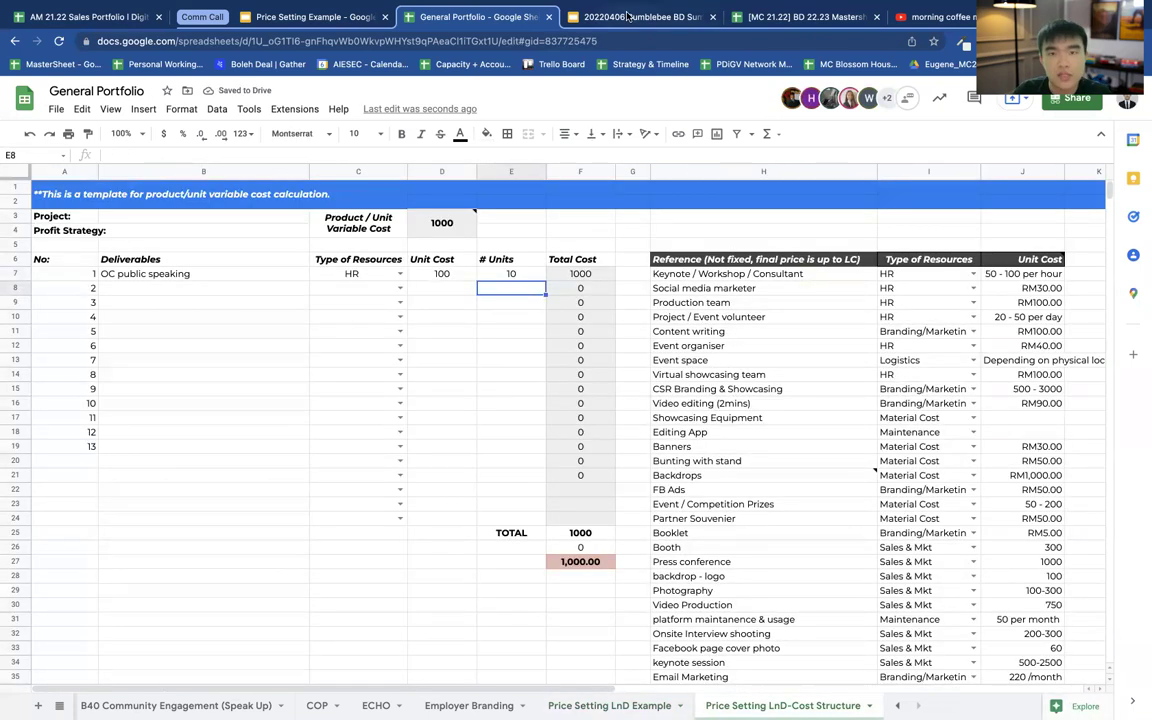
pyautogui.hotkey('ctrl', 'Tab')
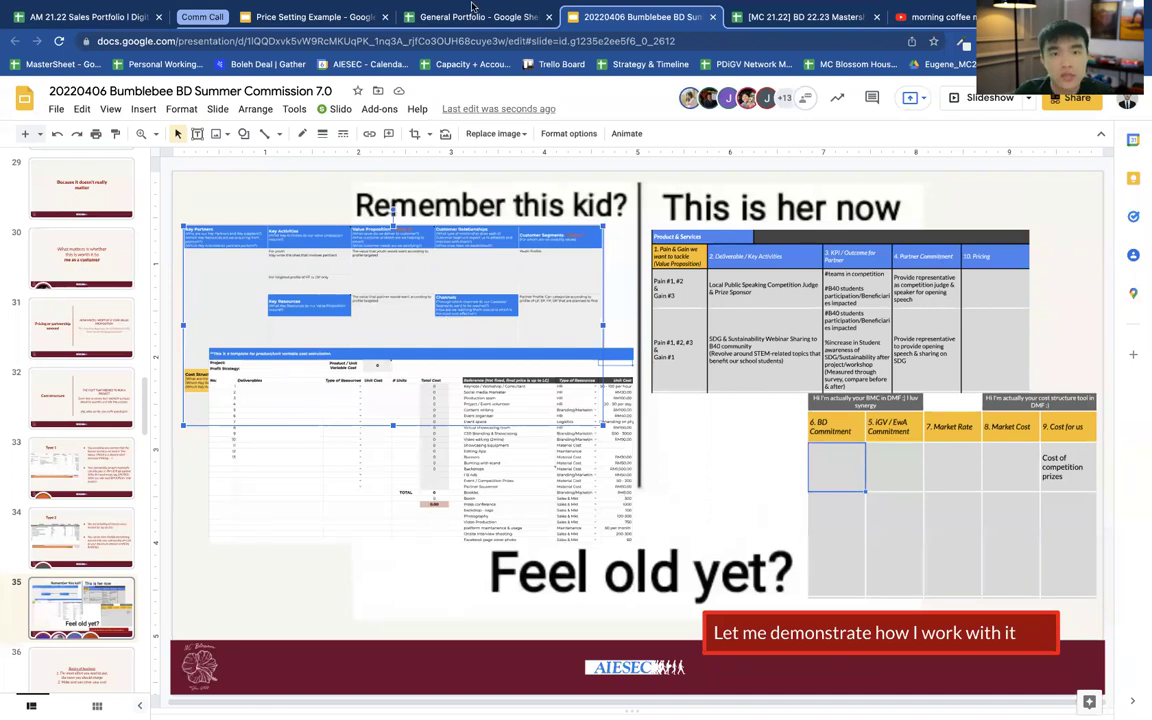
pyautogui.click(510, 20)
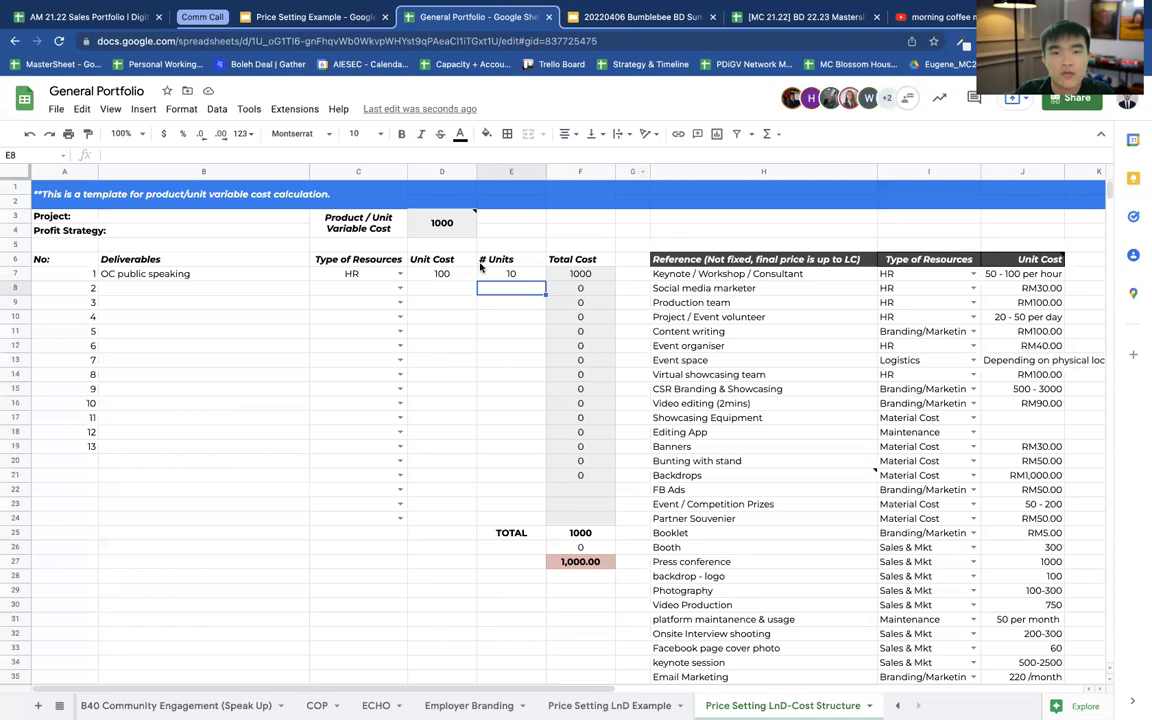
pyautogui.click(424, 274)
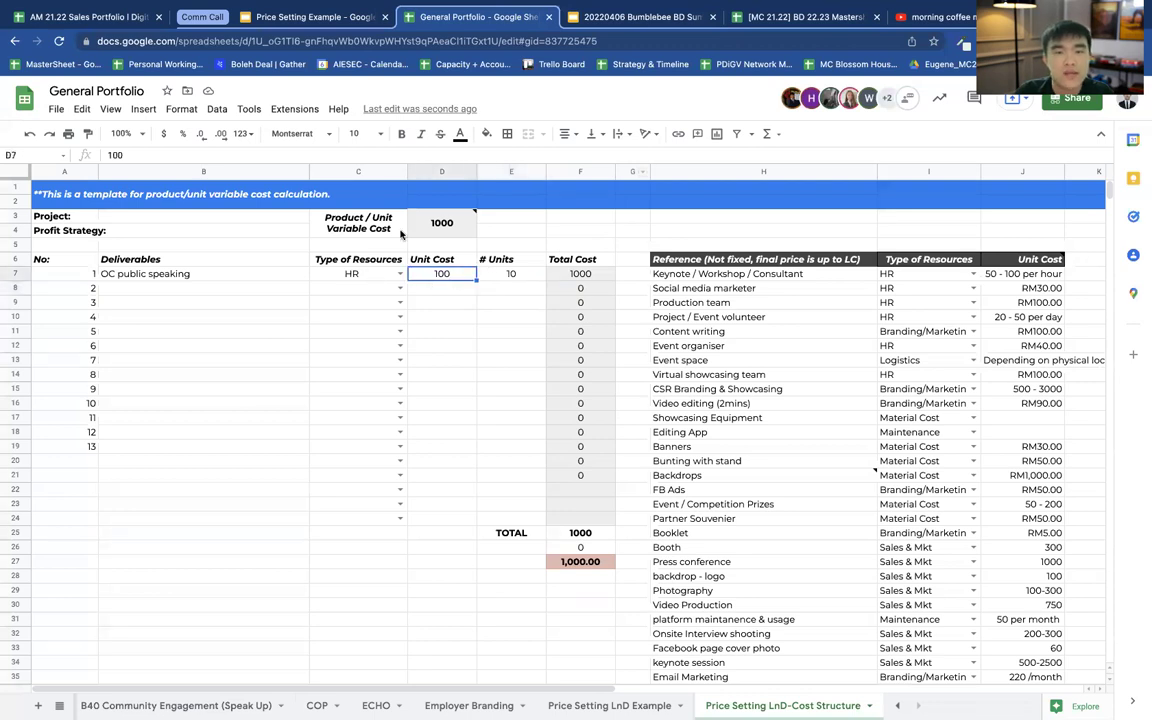
pyautogui.click(609, 705)
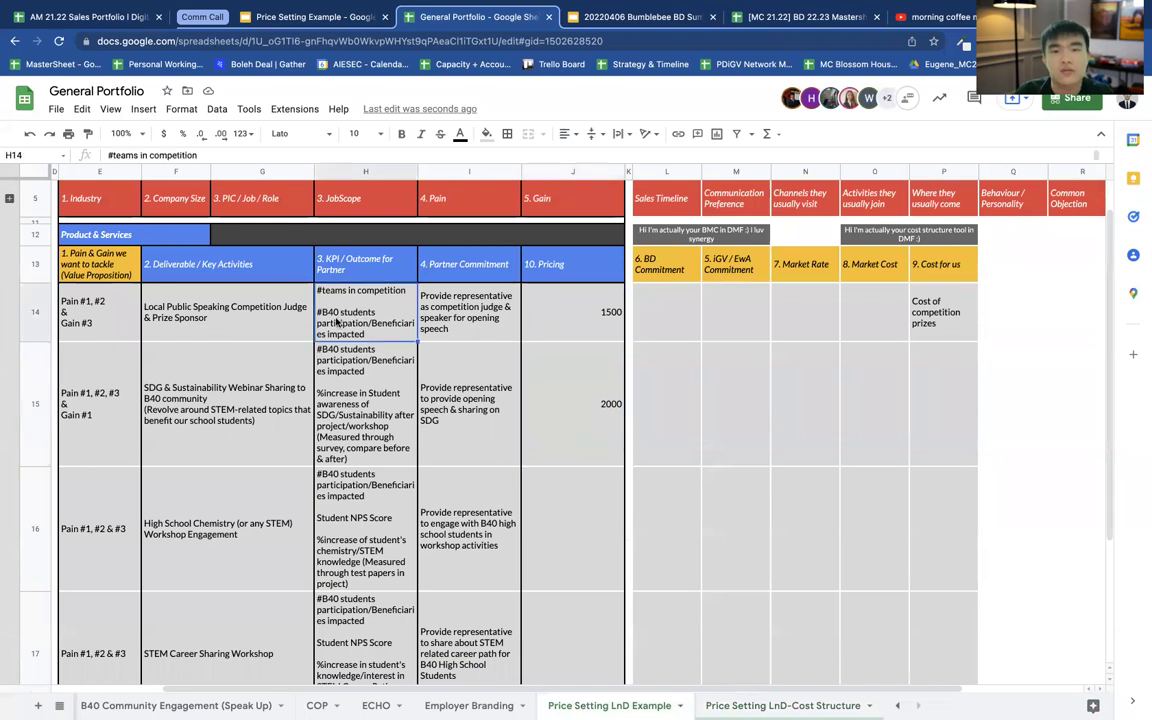
pyautogui.click(752, 703)
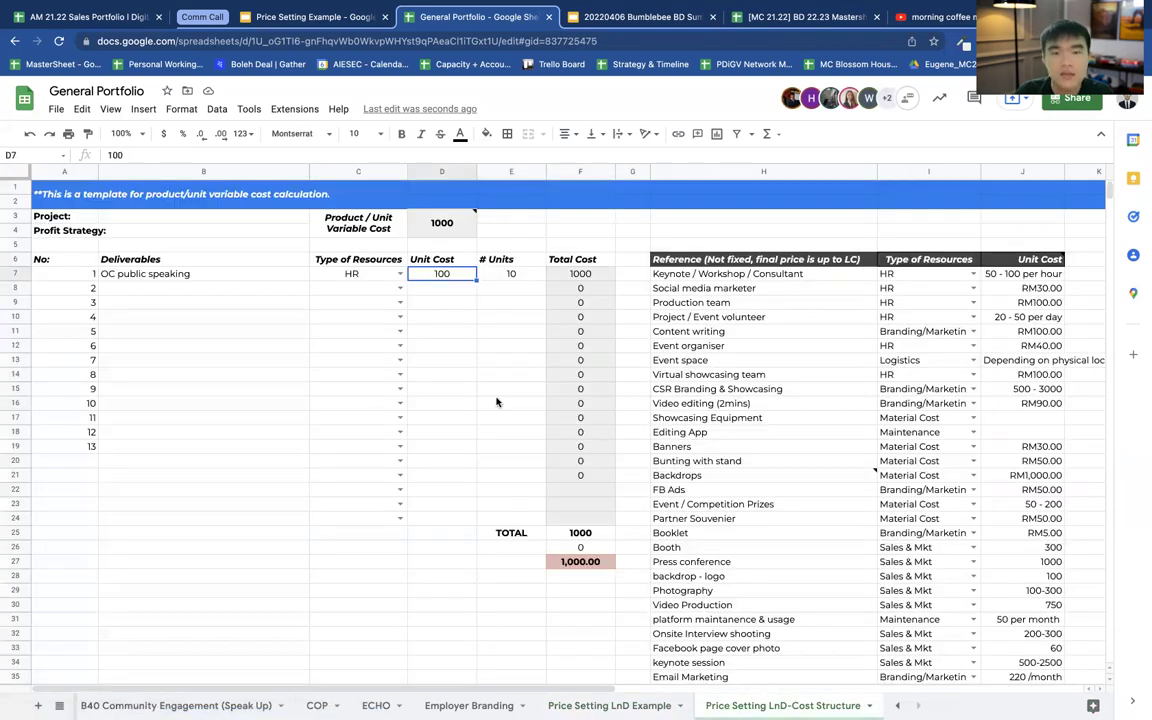
pyautogui.click(513, 274)
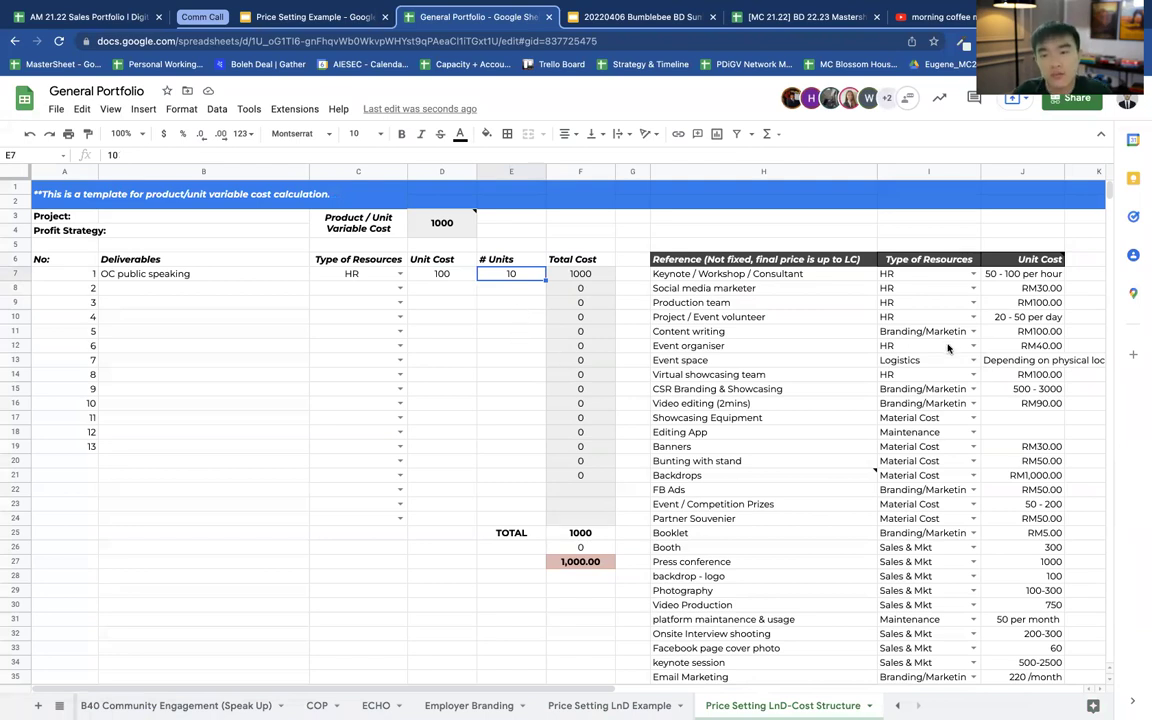
pyautogui.click(440, 274)
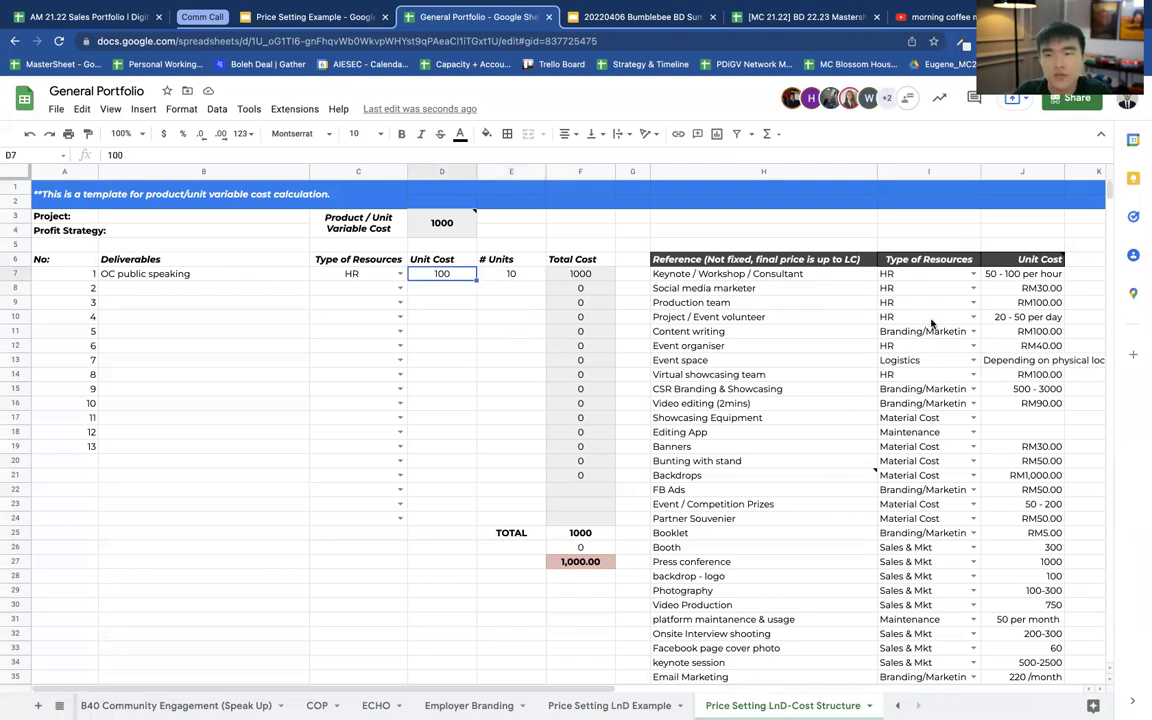
pyautogui.moveTo(1022, 302); pyautogui.dragTo(1022, 475)
pyautogui.click(1014, 373)
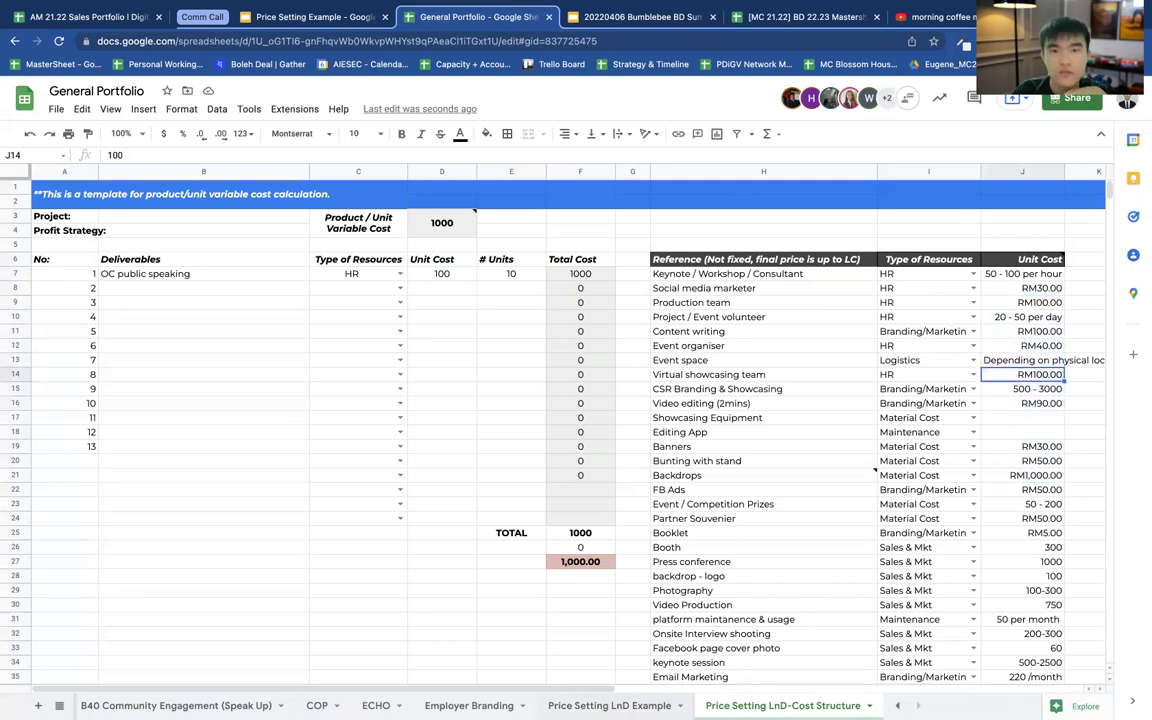
# Examine the value proposition, deliverable, commitment, market rate and market cost columns in the Price Setting LnD Example sheet
pyautogui.hotkey('alt', 'Up')
pyautogui.click(771, 317)
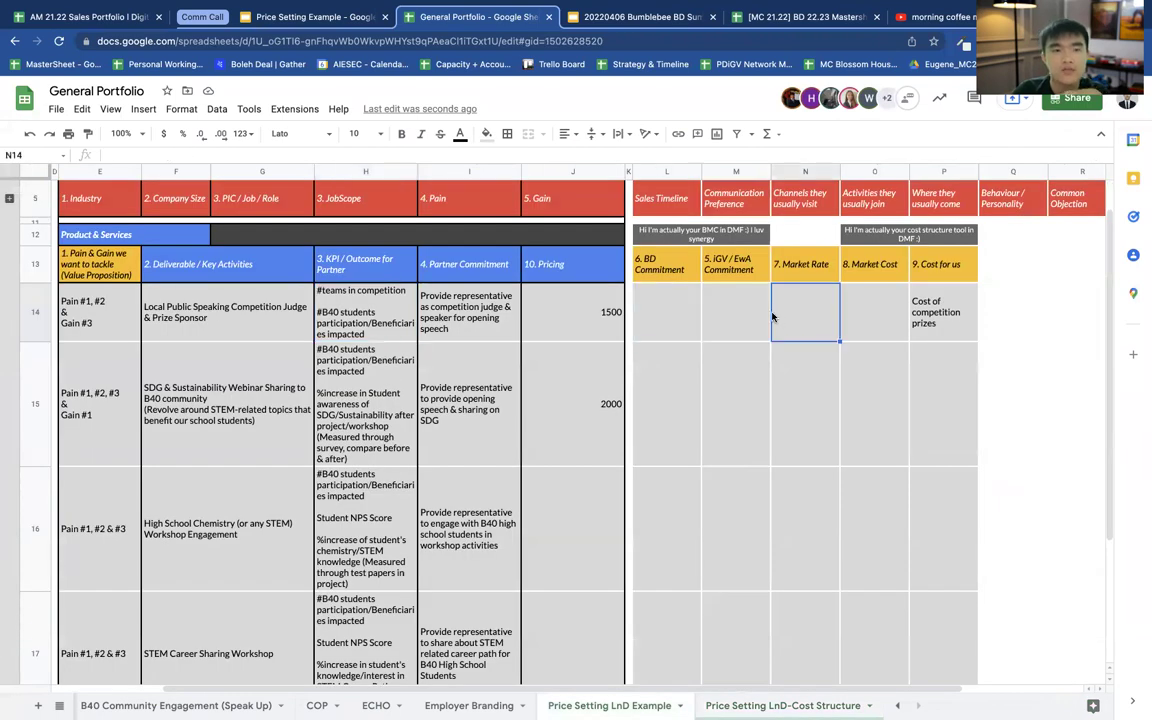
pyautogui.click(305, 271)
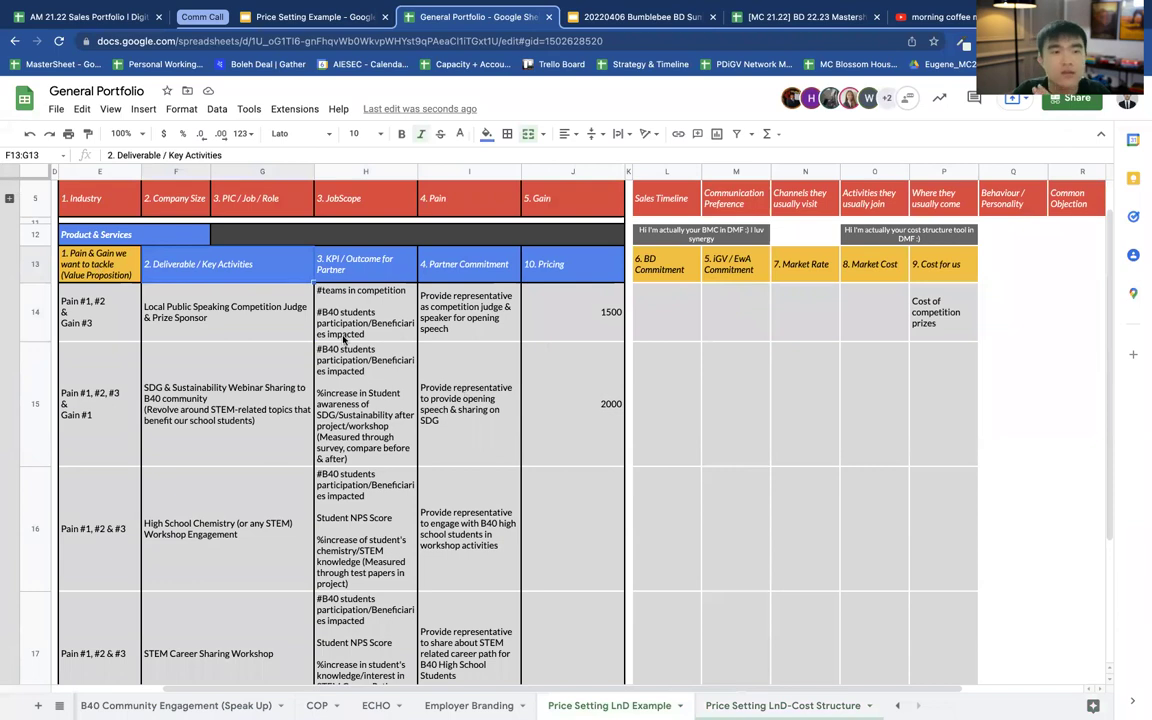
pyautogui.click(100, 262)
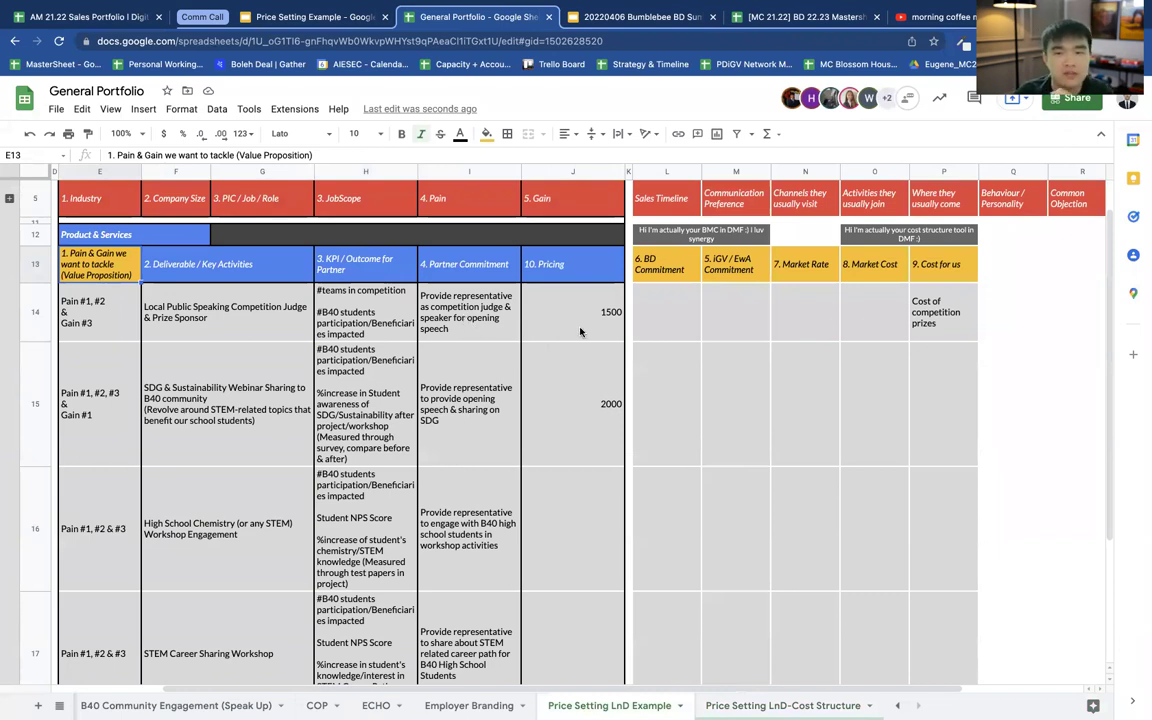
pyautogui.click(716, 296)
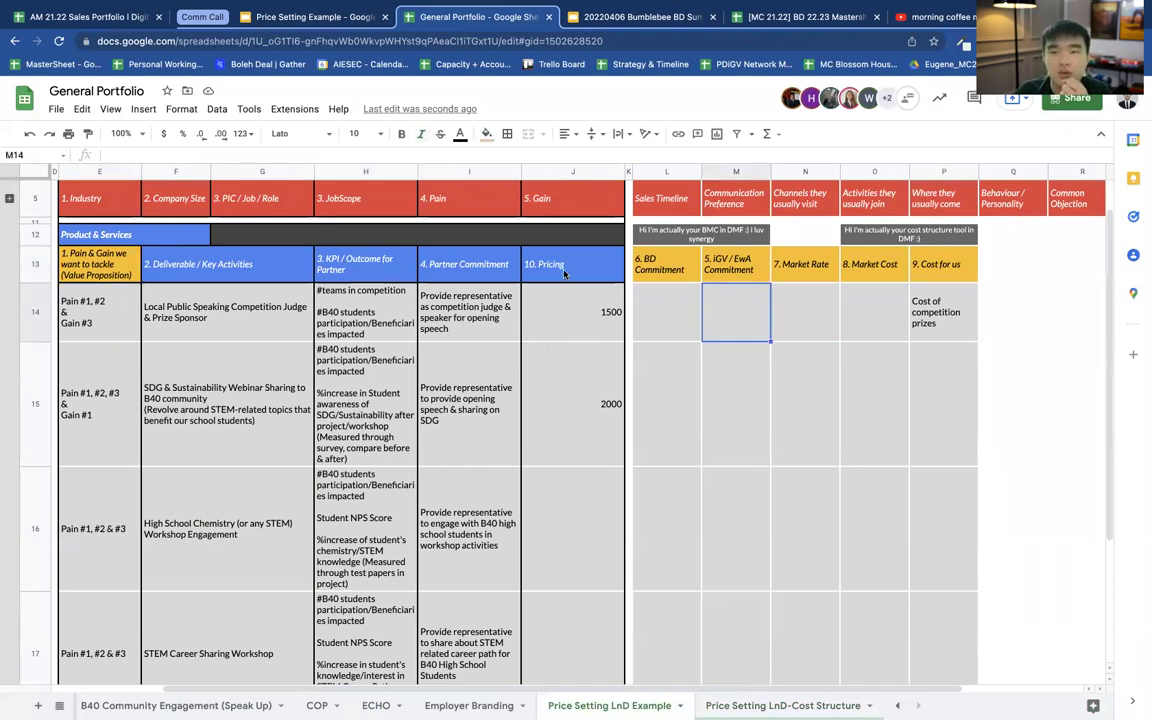
pyautogui.click(750, 272)
pyautogui.click(870, 264)
pyautogui.click(706, 242)
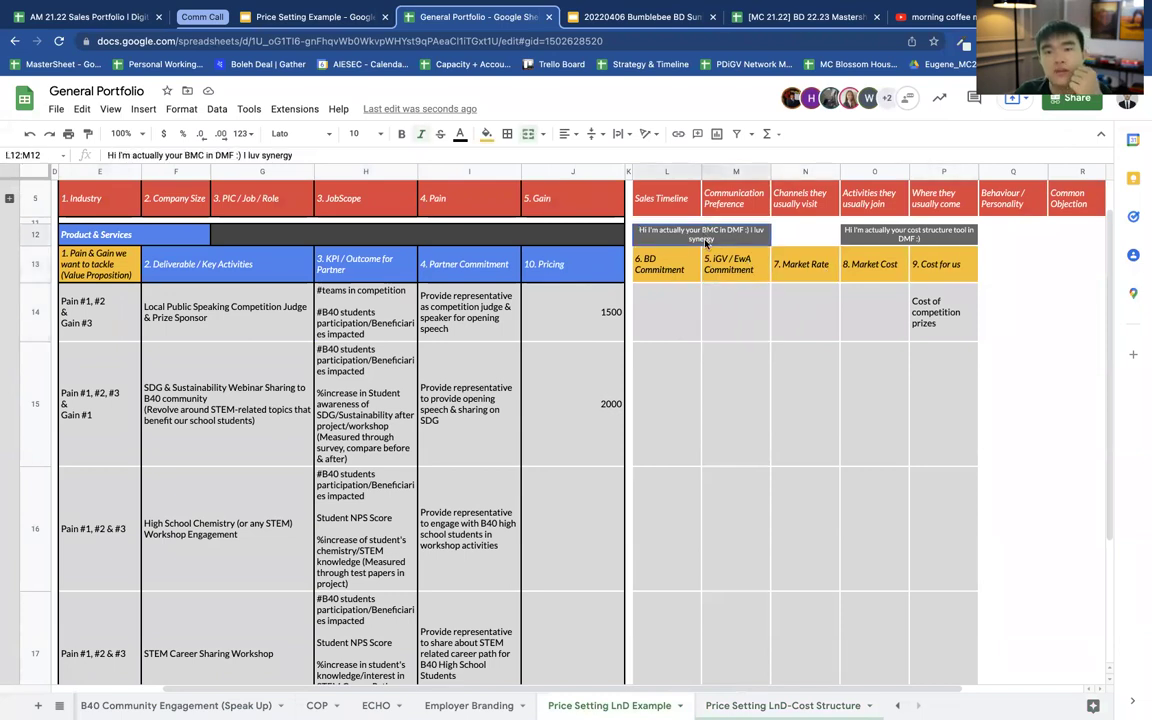
pyautogui.click(726, 307)
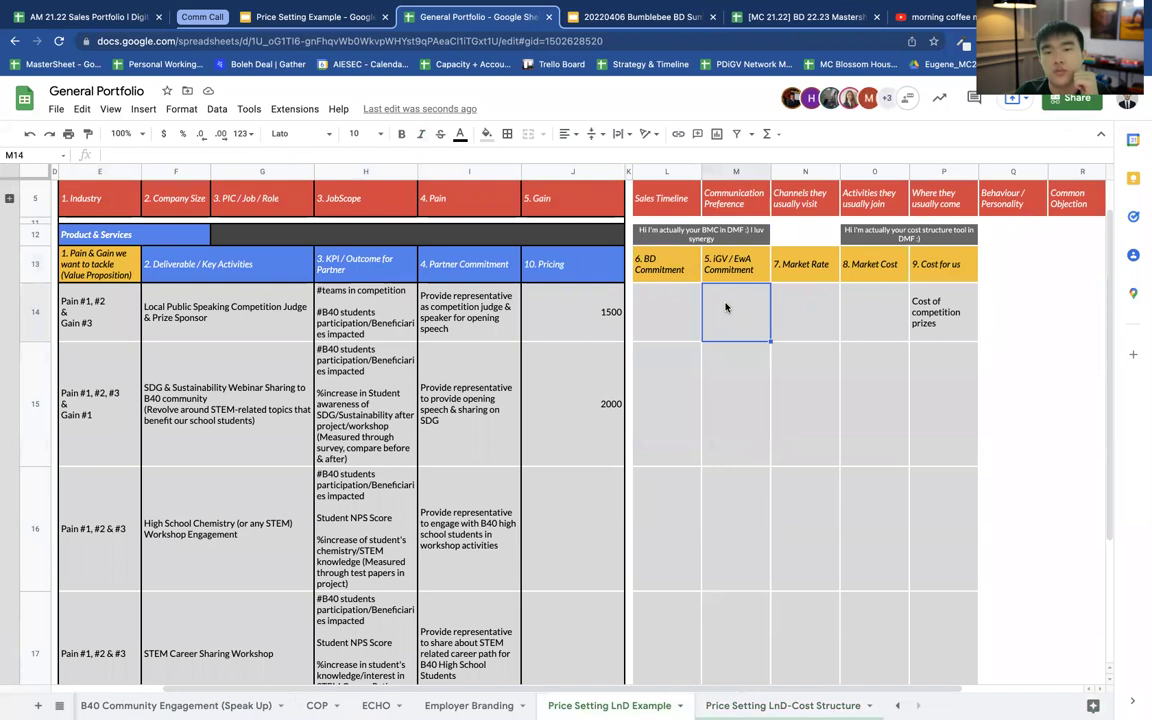
pyautogui.moveTo(735, 266); pyautogui.dragTo(765, 580)
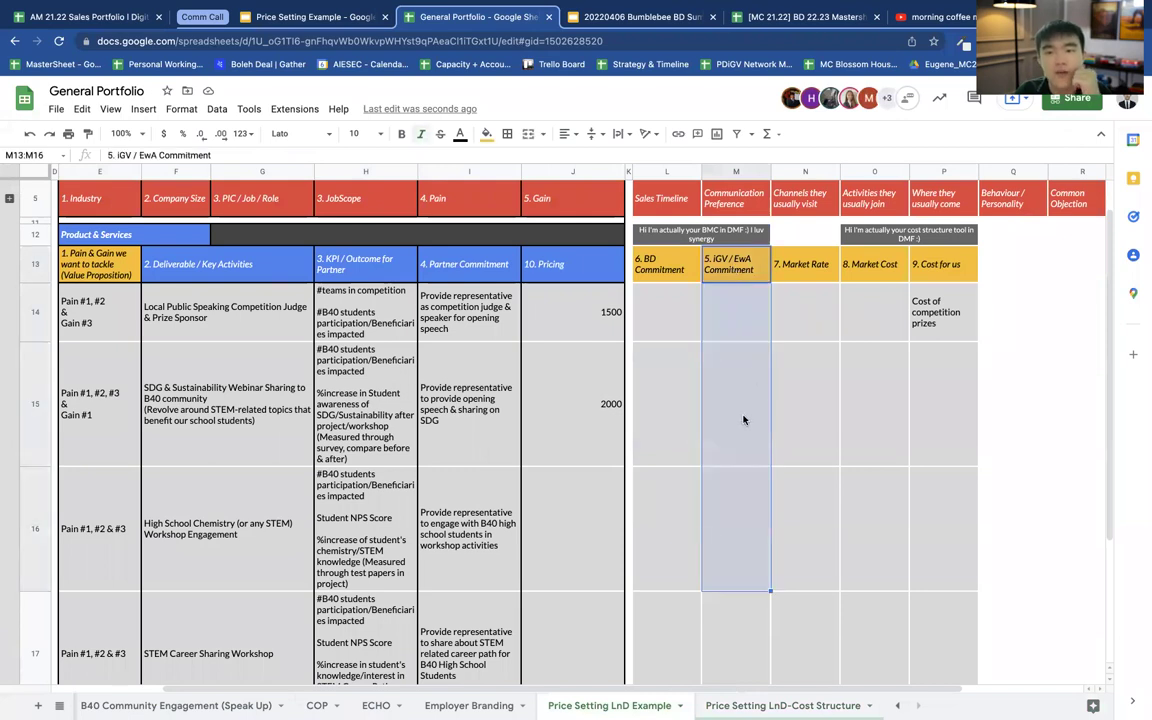
pyautogui.click(736, 320)
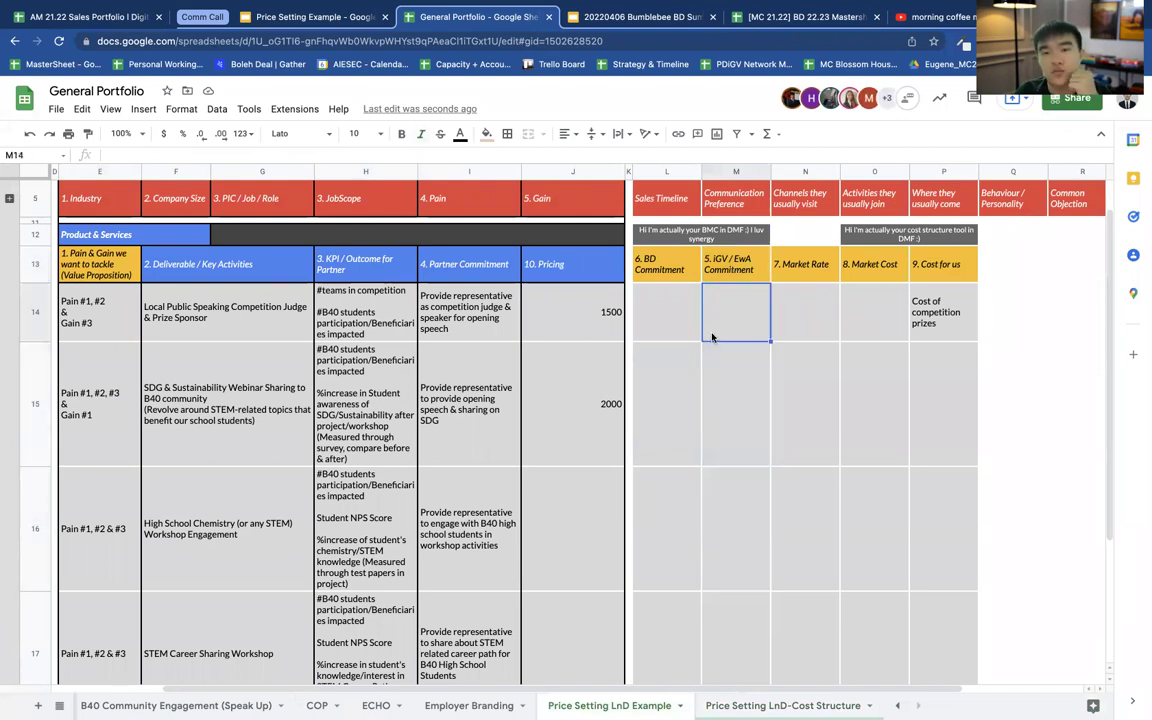
pyautogui.click(678, 276)
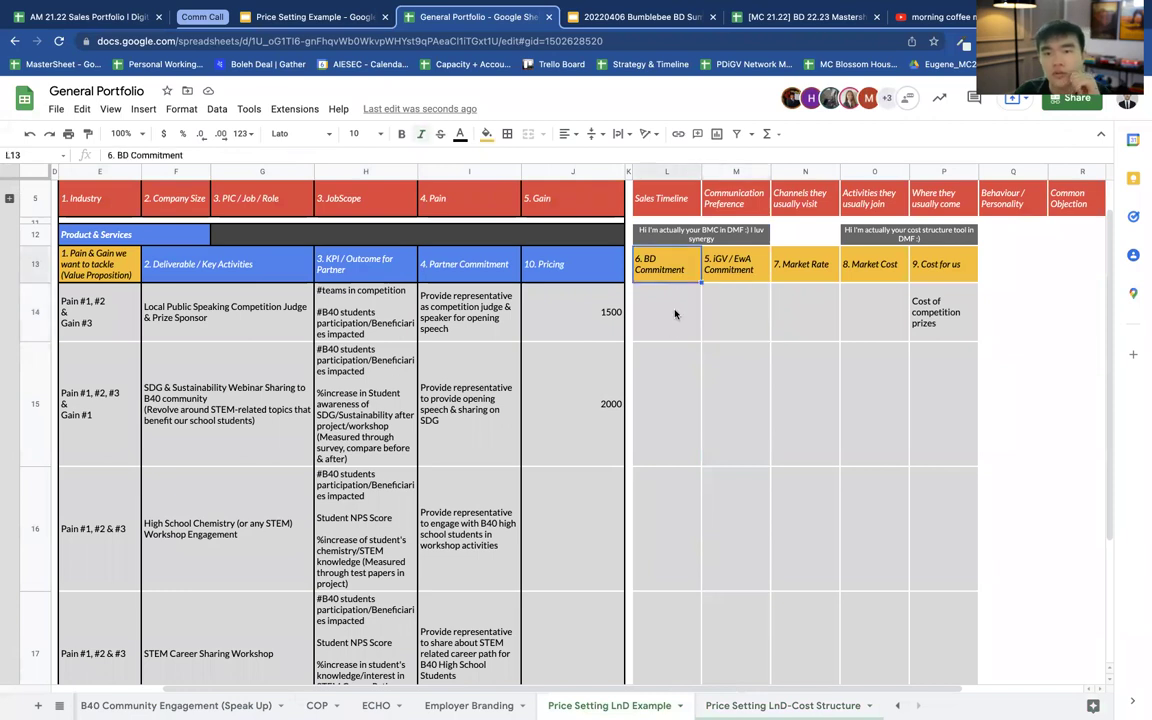
pyautogui.moveTo(675, 314); pyautogui.dragTo(676, 438)
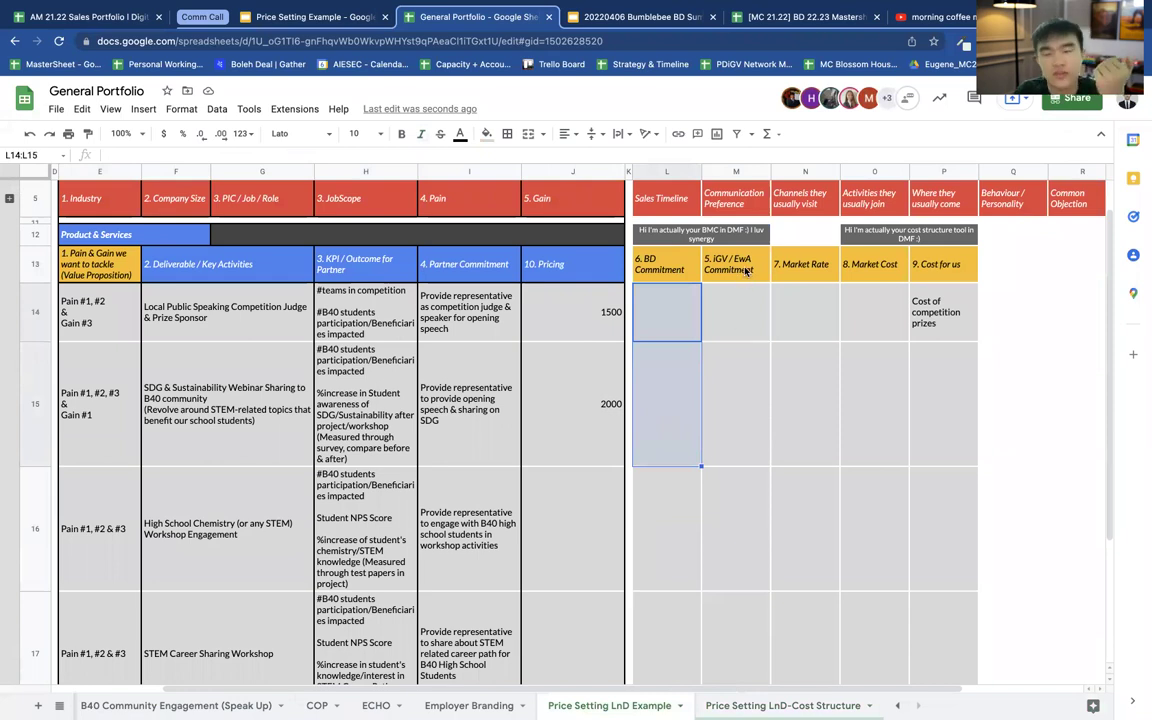
pyautogui.moveTo(662, 308); pyautogui.dragTo(740, 318)
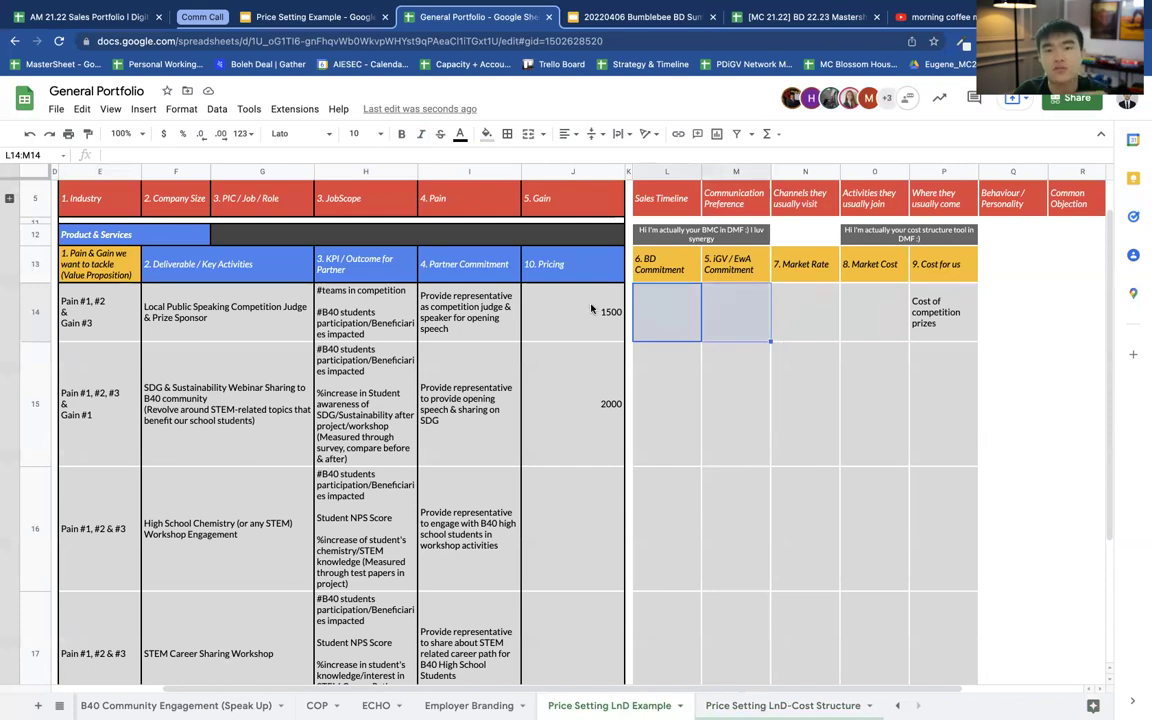
# Enter 7 as the BD commitment and 3 as the iGV / EwA commitment for the public speaking competition
pyautogui.click(778, 326)
pyautogui.press('Left')
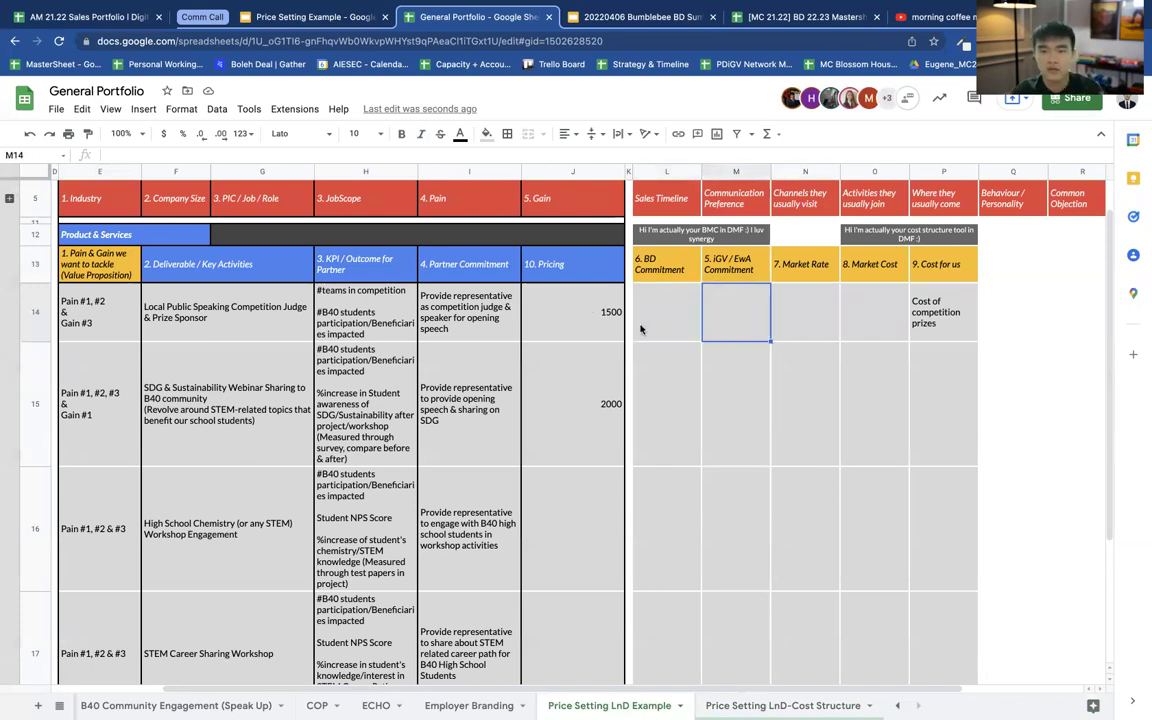
pyautogui.press('Left')
pyautogui.write('7')
pyautogui.press('Tab')
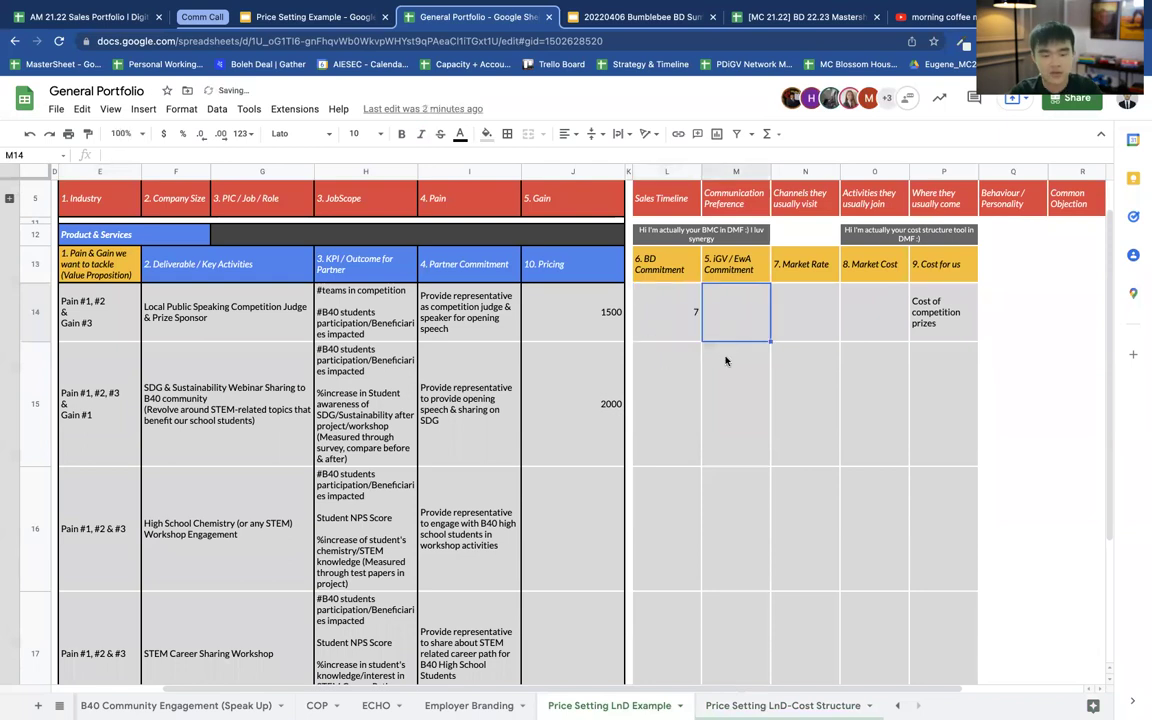
pyautogui.write('3')
# Set the public speaking competition's BD commitment to 3 and its iGV / EwA commitment to 7
pyautogui.click(689, 319)
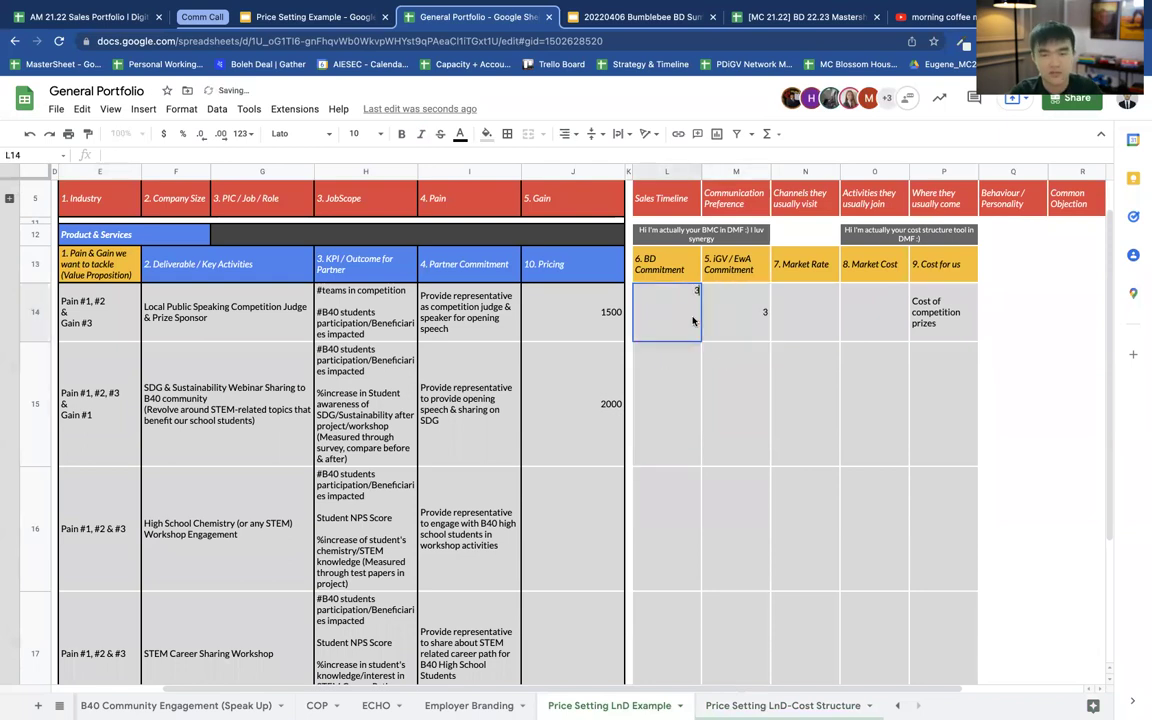
pyautogui.write('3')
pyautogui.press('Tab')
pyautogui.write('7')
pyautogui.press('Return')
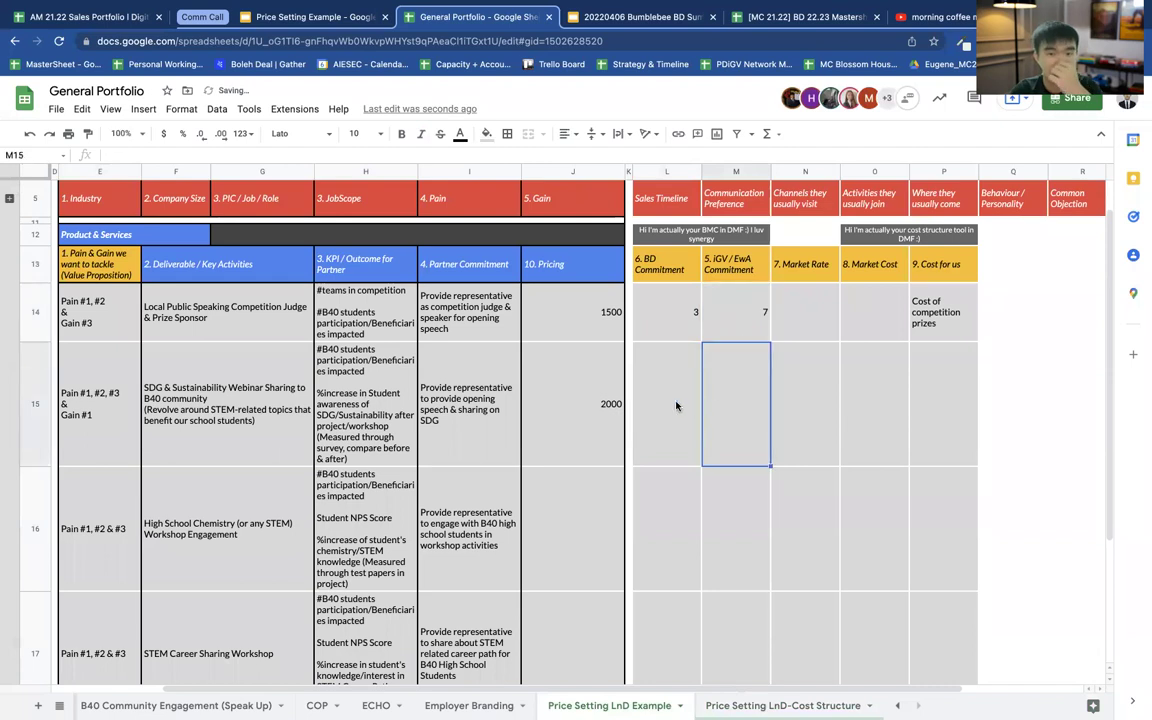
# Enter 1 for both the BD commitment and the iGV / EwA commitment of the SDG & Sustainability webinar
pyautogui.click(676, 406)
pyautogui.write('1')
pyautogui.press('Tab')
pyautogui.write('1')
pyautogui.click(653, 343)
pyautogui.click(585, 300)
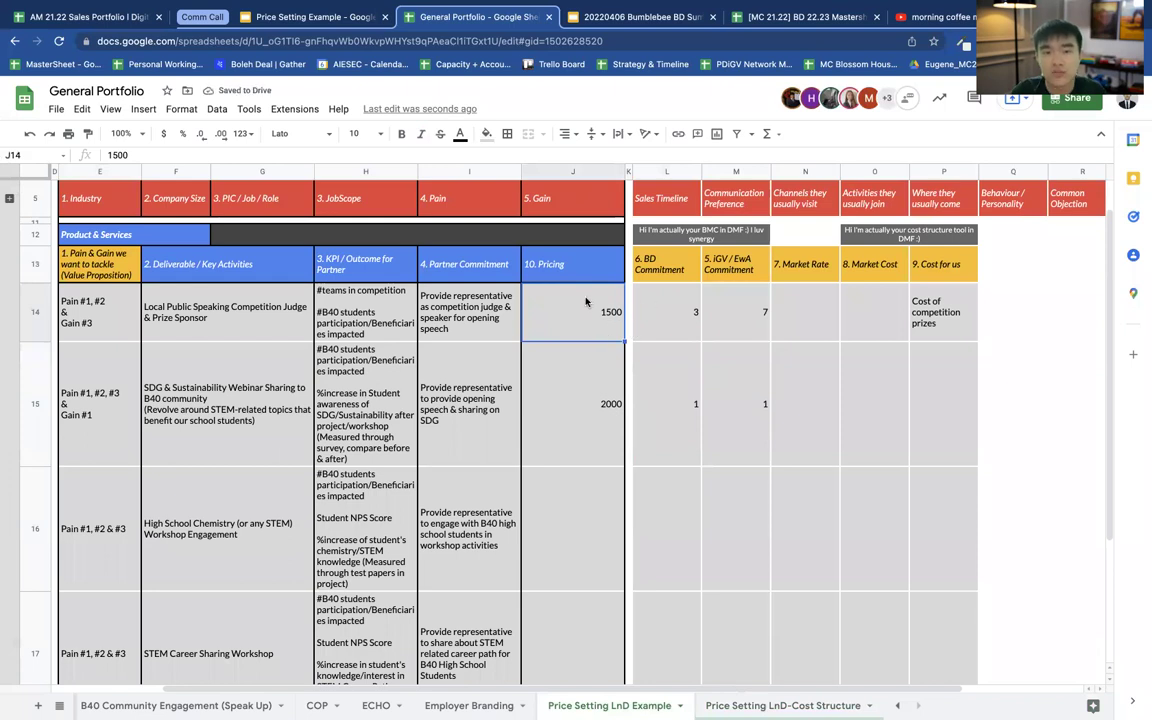
# Set the market rate to 2000 for the public speaking competition and 5000 for the SDG & Sustainability webinar
pyautogui.moveTo(738, 311); pyautogui.dragTo(805, 313)
pyautogui.keyDown('shift'); pyautogui.click(889, 431); pyautogui.keyUp('shift')
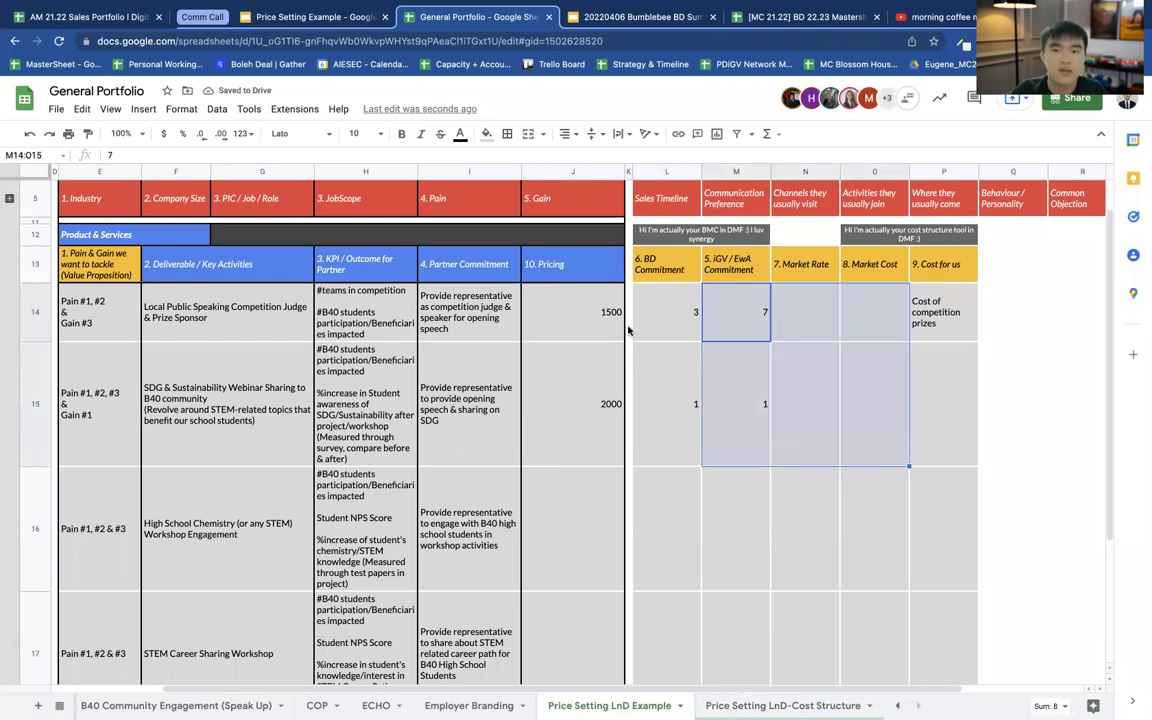
pyautogui.click(812, 320)
pyautogui.write('2000')
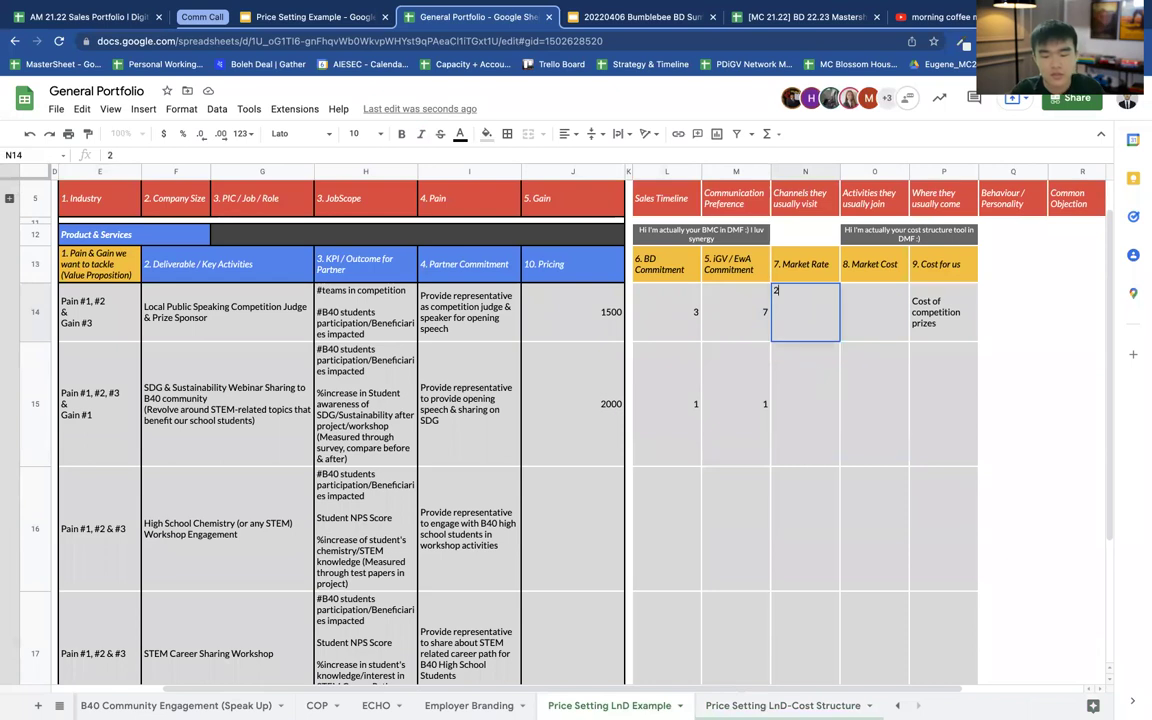
pyautogui.click(813, 411)
pyautogui.write('5000')
pyautogui.click(861, 398)
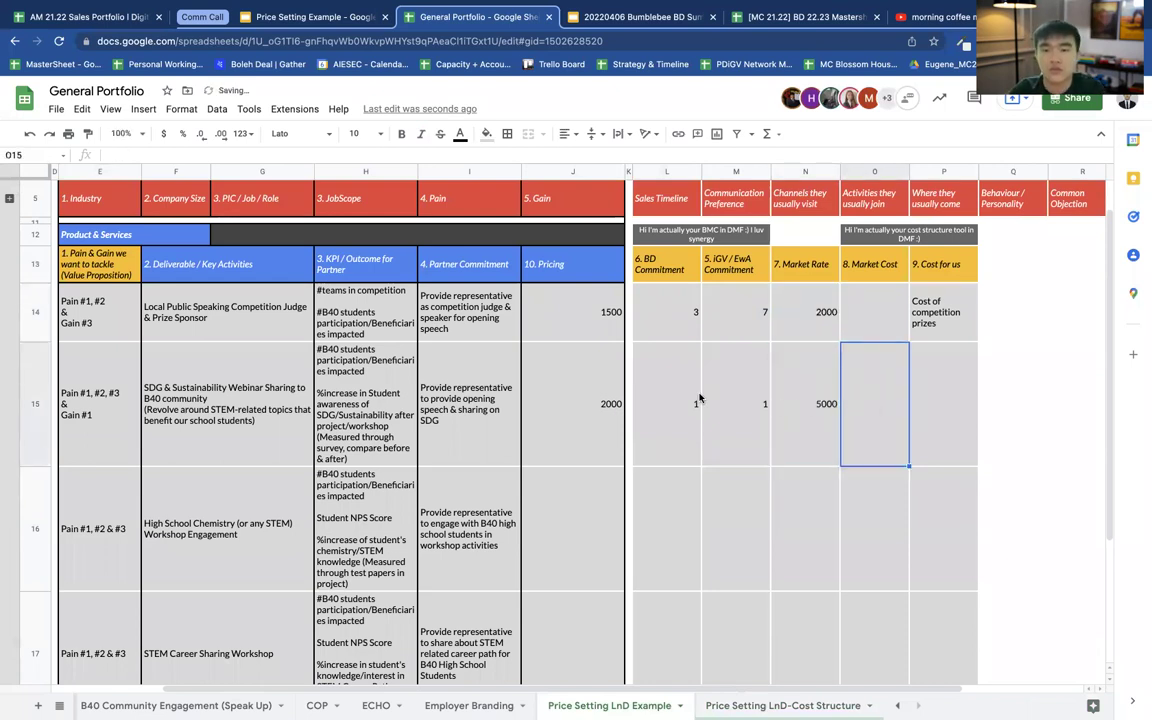
# Compare the commitment, market rate and market cost cells of the public speaking competition and the SDG & Sustainability webinar
pyautogui.moveTo(630, 400); pyautogui.dragTo(938, 406)
pyautogui.click(636, 291)
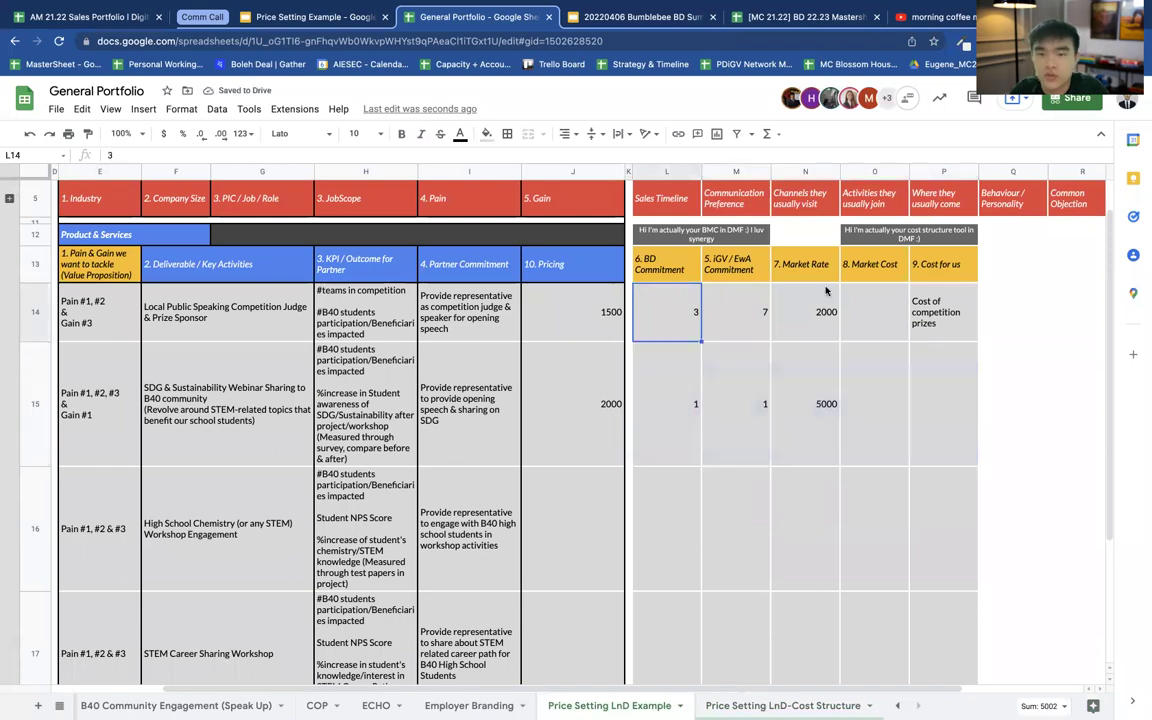
pyautogui.click(810, 276)
pyautogui.click(817, 405)
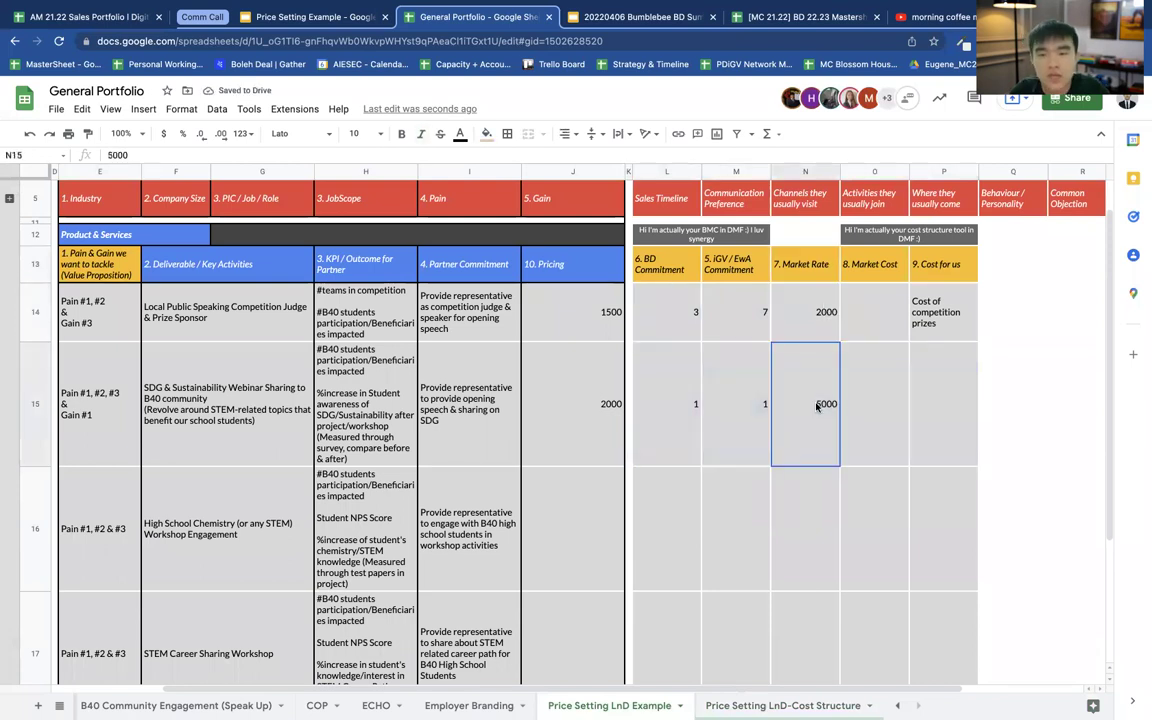
pyautogui.click(818, 316)
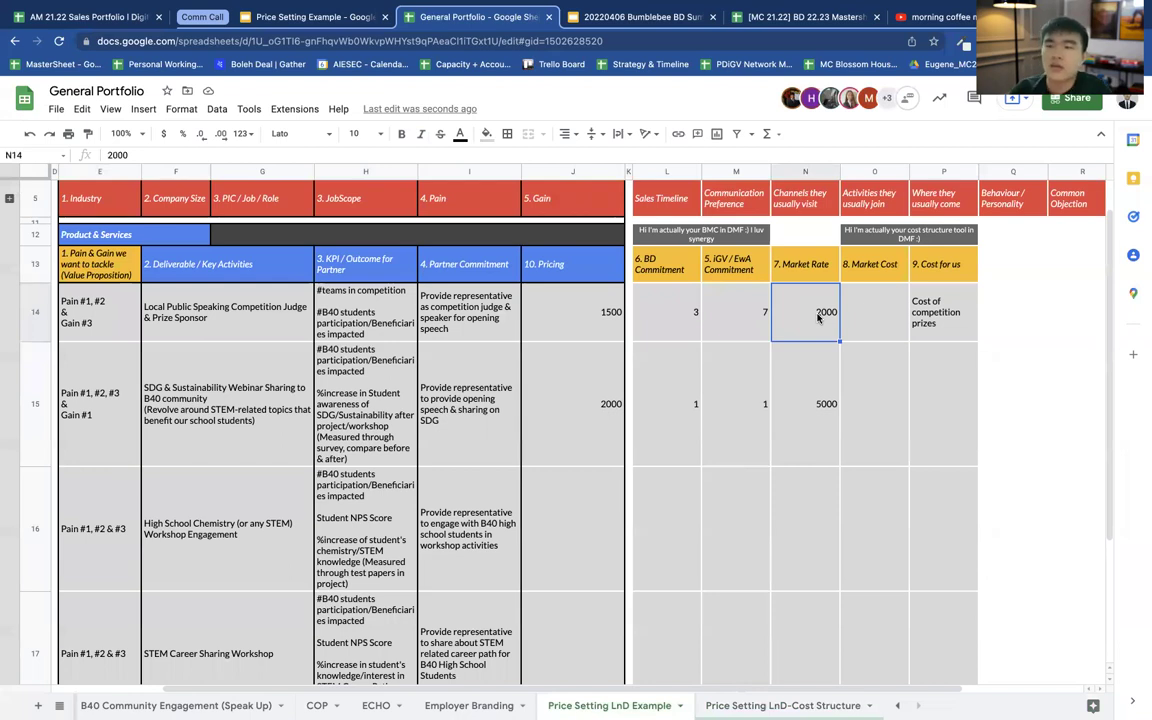
pyautogui.keyDown('shift'); pyautogui.click(813, 386); pyautogui.keyUp('shift')
pyautogui.click(828, 312)
pyautogui.click(858, 313)
pyautogui.hotkey('shift', 'Down')
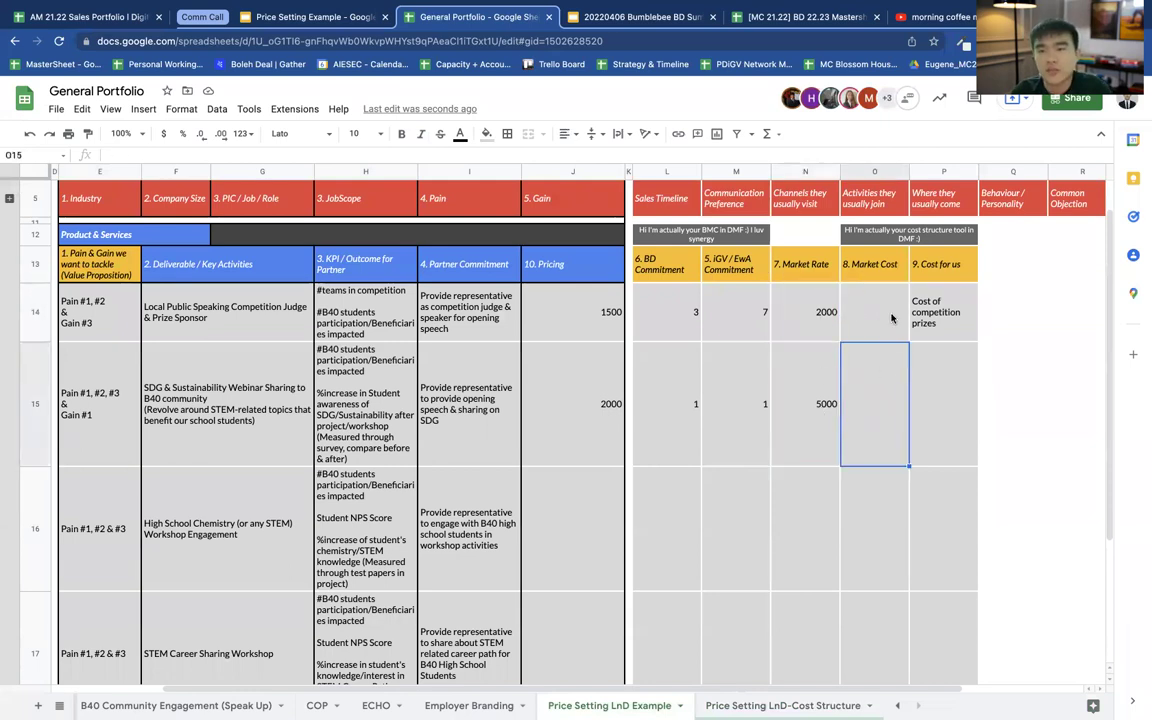
pyautogui.hotkey('shift', 'Up')
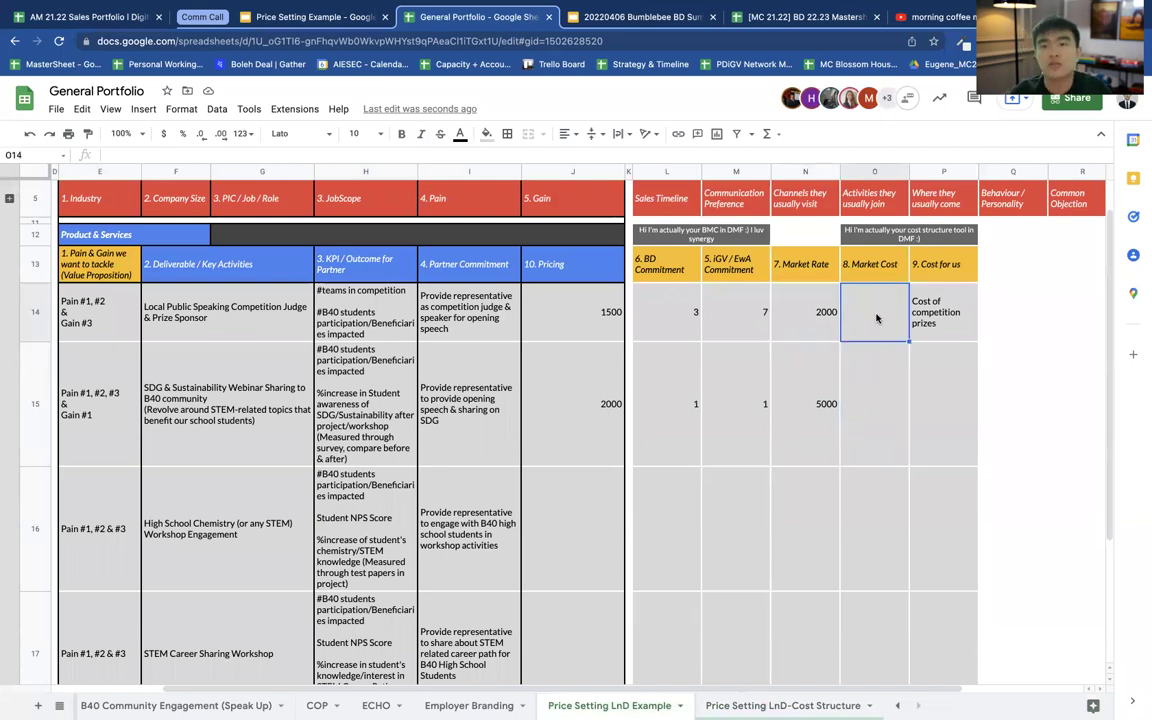
# Compare the Type 2 cost slide in the Bumblebee presentation with the Market Cost and Cost for us columns in Price Setting LnD Example
pyautogui.click(895, 237)
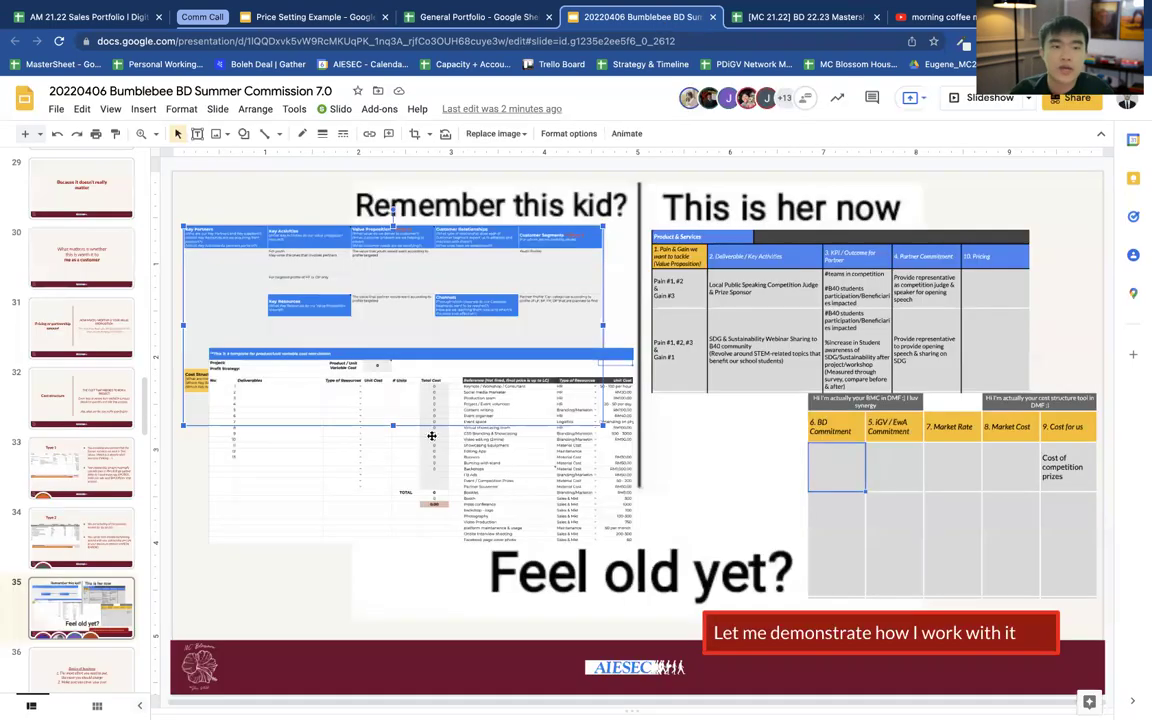
pyautogui.click(80, 520)
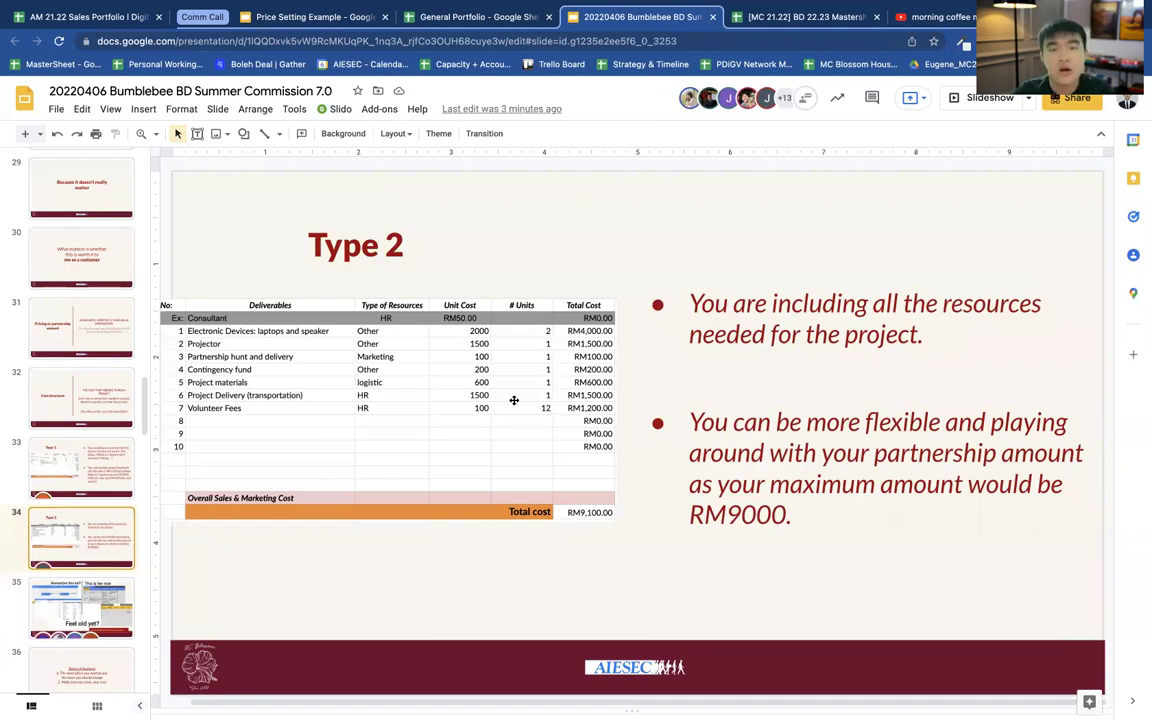
pyautogui.click(505, 20)
pyautogui.moveTo(861, 322); pyautogui.dragTo(871, 449)
pyautogui.click(941, 351)
pyautogui.click(887, 321)
pyautogui.press('Down')
pyautogui.click(948, 330)
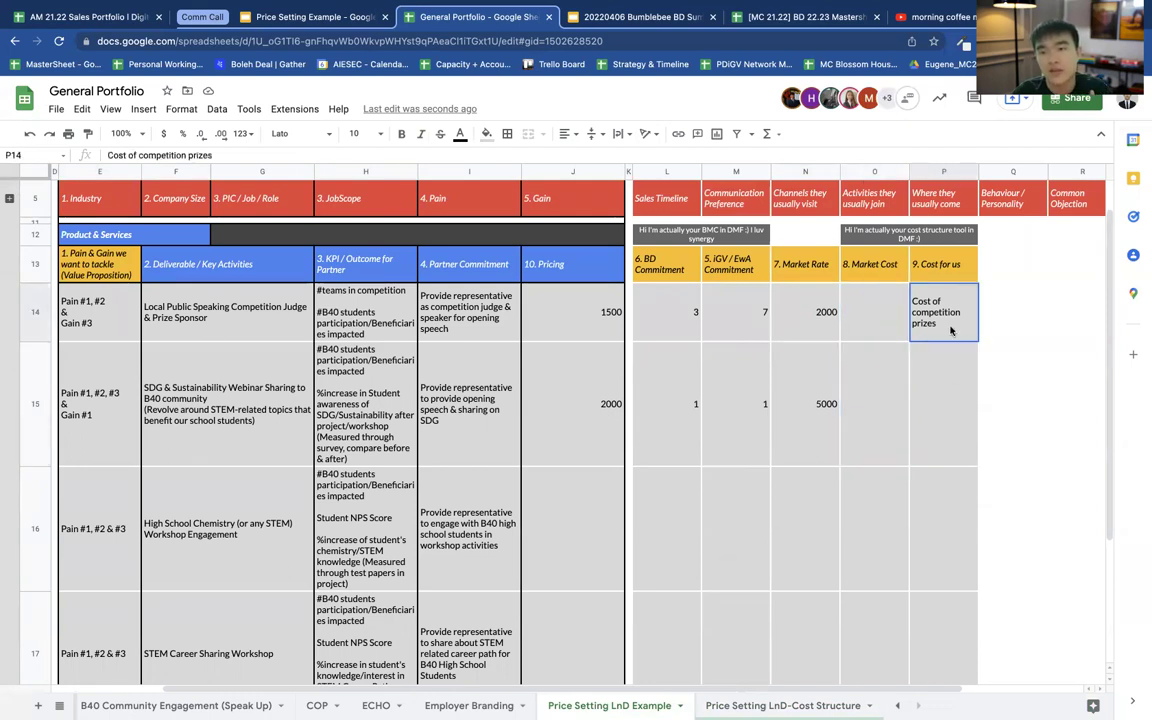
pyautogui.click(962, 384)
pyautogui.click(656, 16)
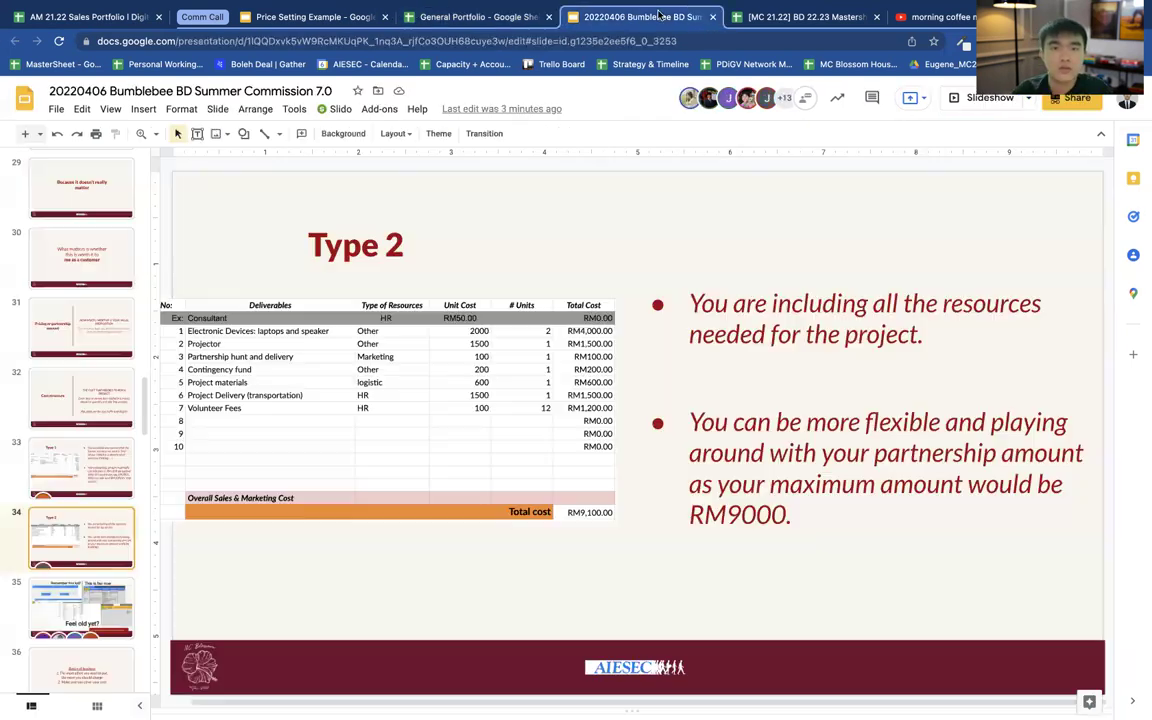
pyautogui.click(452, 17)
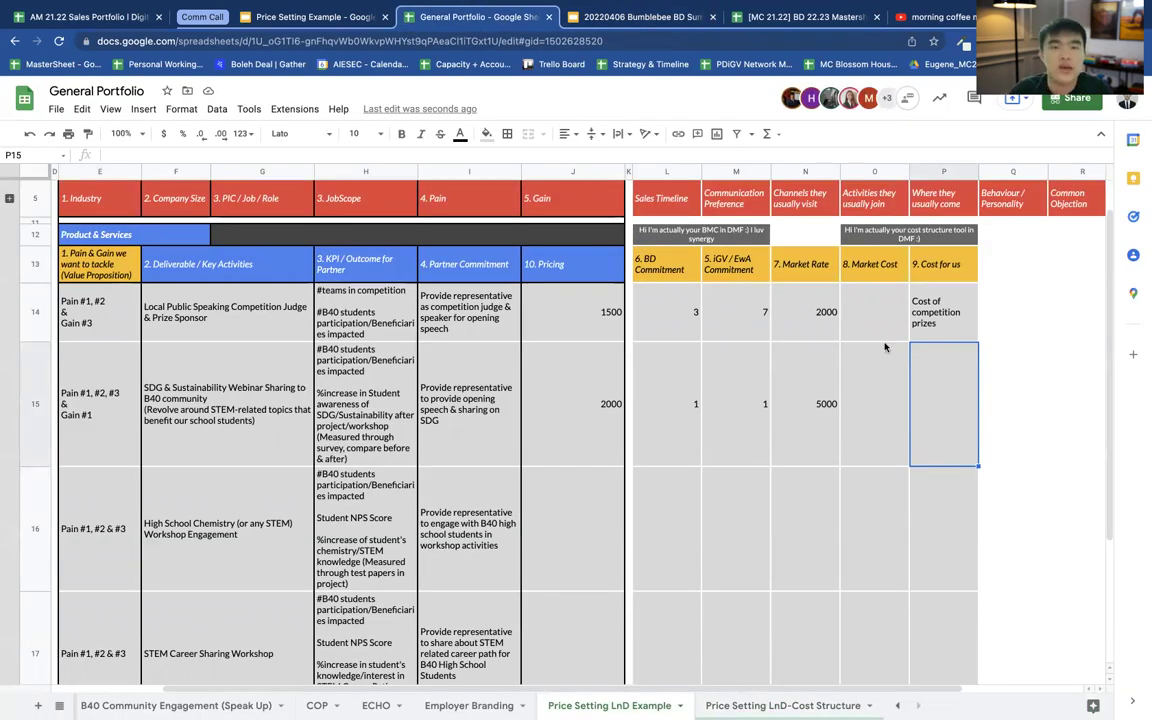
# Review the Basics of business slide and the preceding template comparison slide in the Bumblebee presentation against the portfolio's priced deliverables
pyautogui.moveTo(426, 330); pyautogui.dragTo(1018, 367)
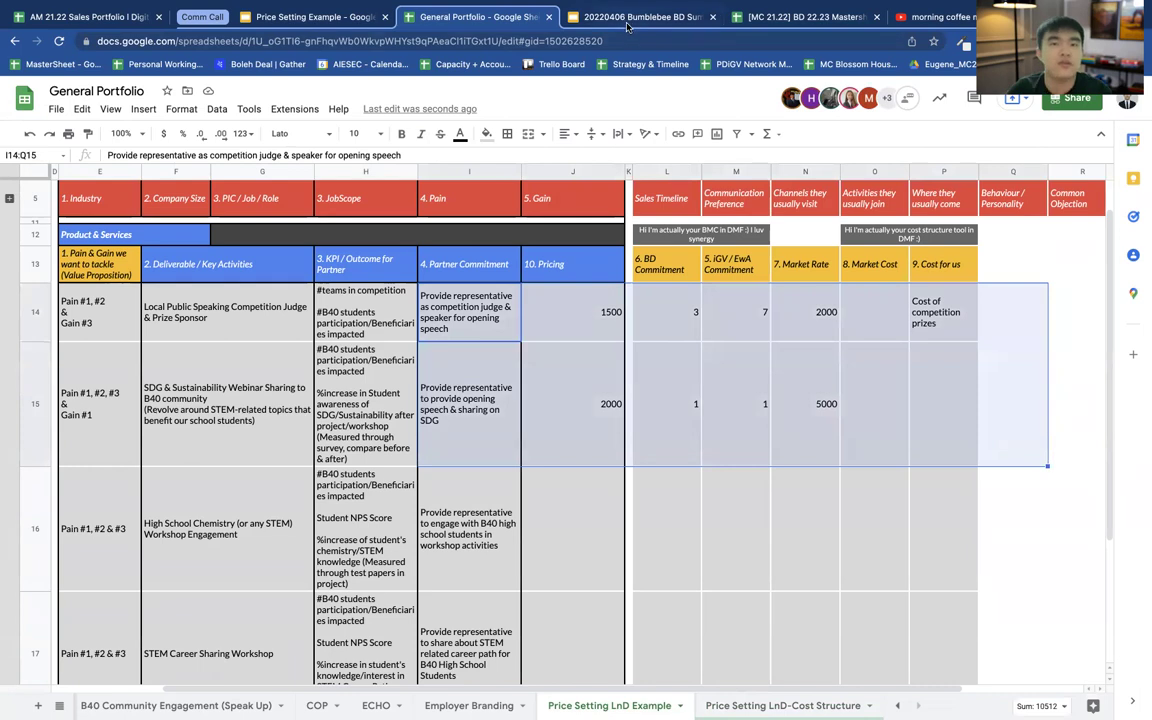
pyautogui.click(590, 16)
pyautogui.scroll(-2, 87, 610)
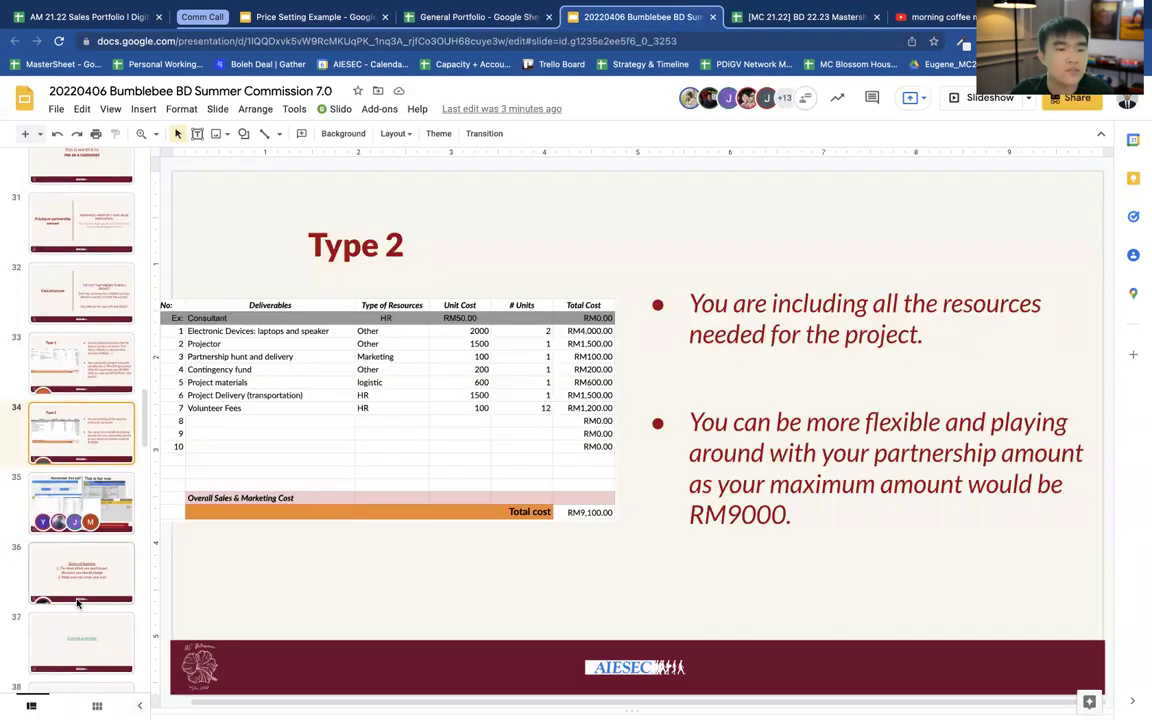
pyautogui.click(82, 585)
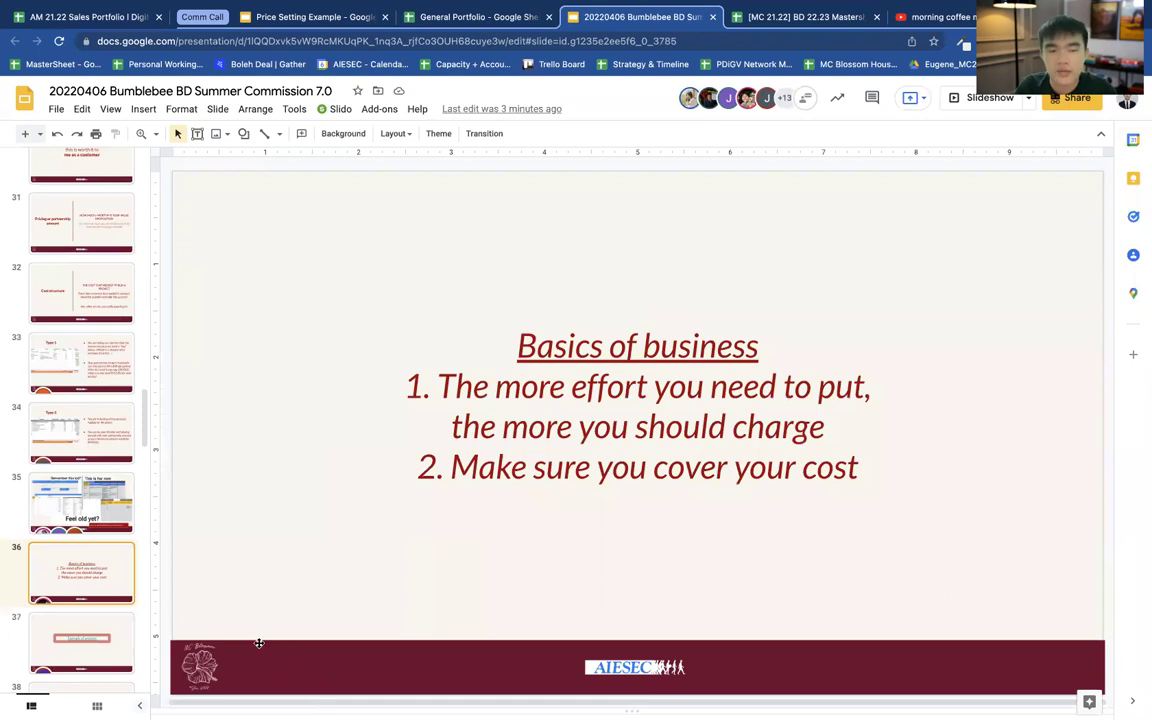
pyautogui.click(80, 503)
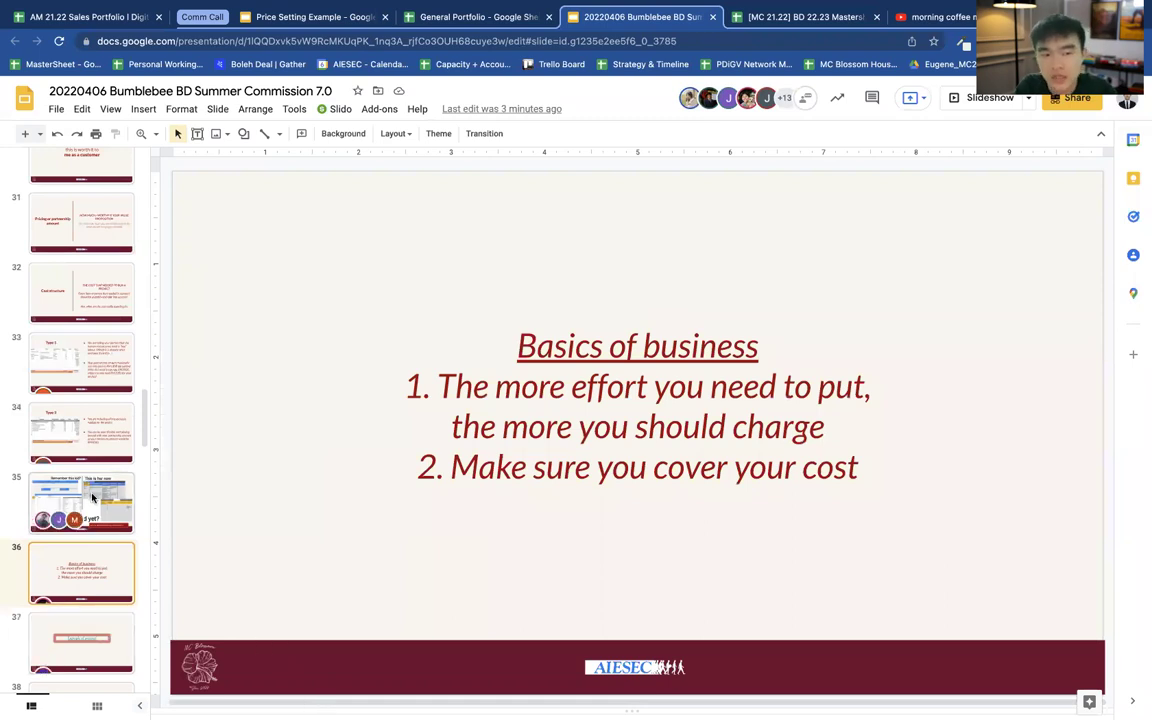
pyautogui.click(476, 24)
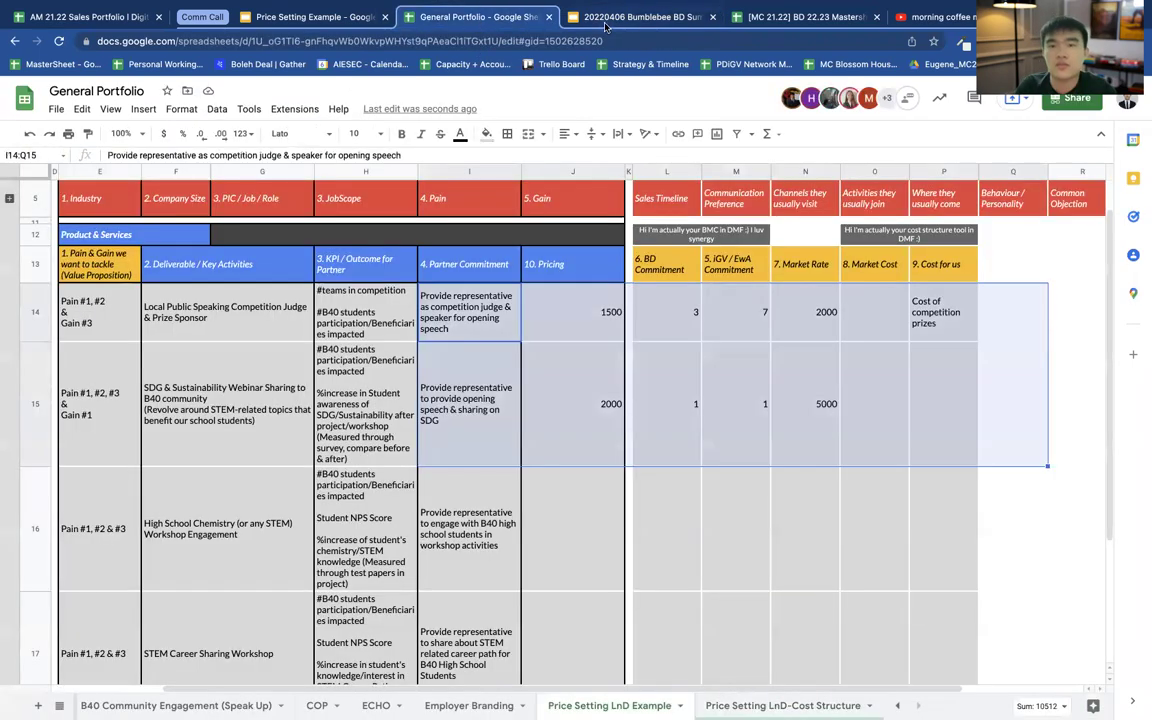
pyautogui.click(556, 24)
pyautogui.click(440, 20)
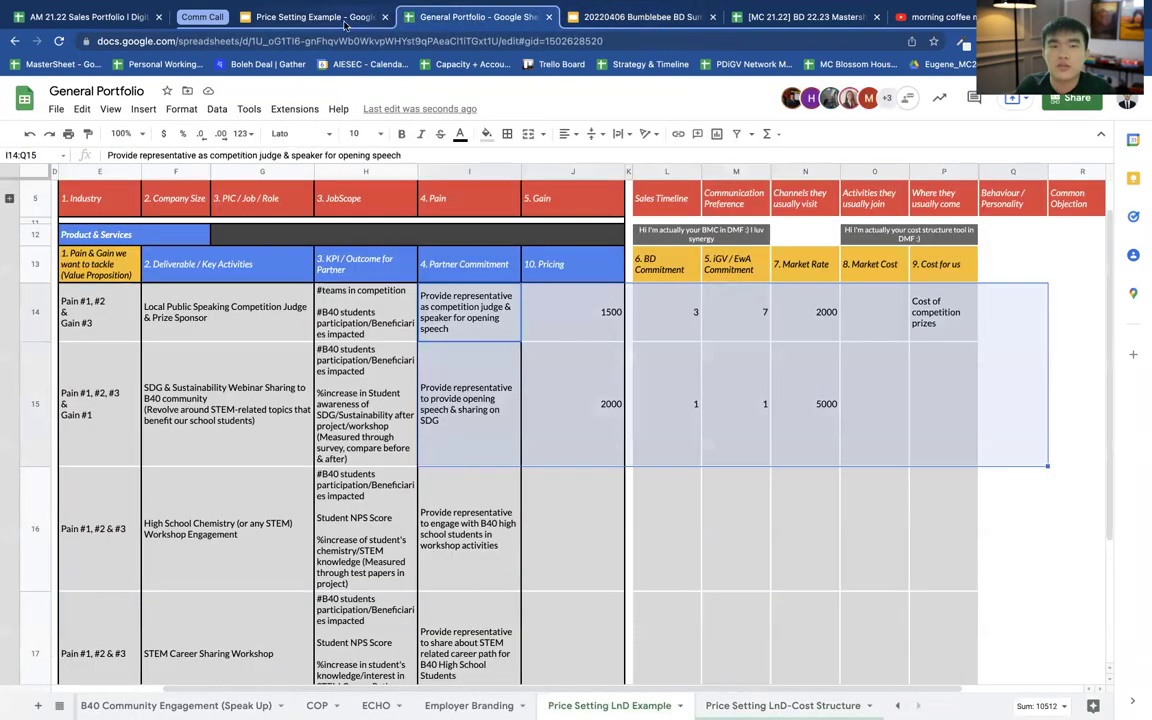
pyautogui.click(343, 20)
pyautogui.click(630, 17)
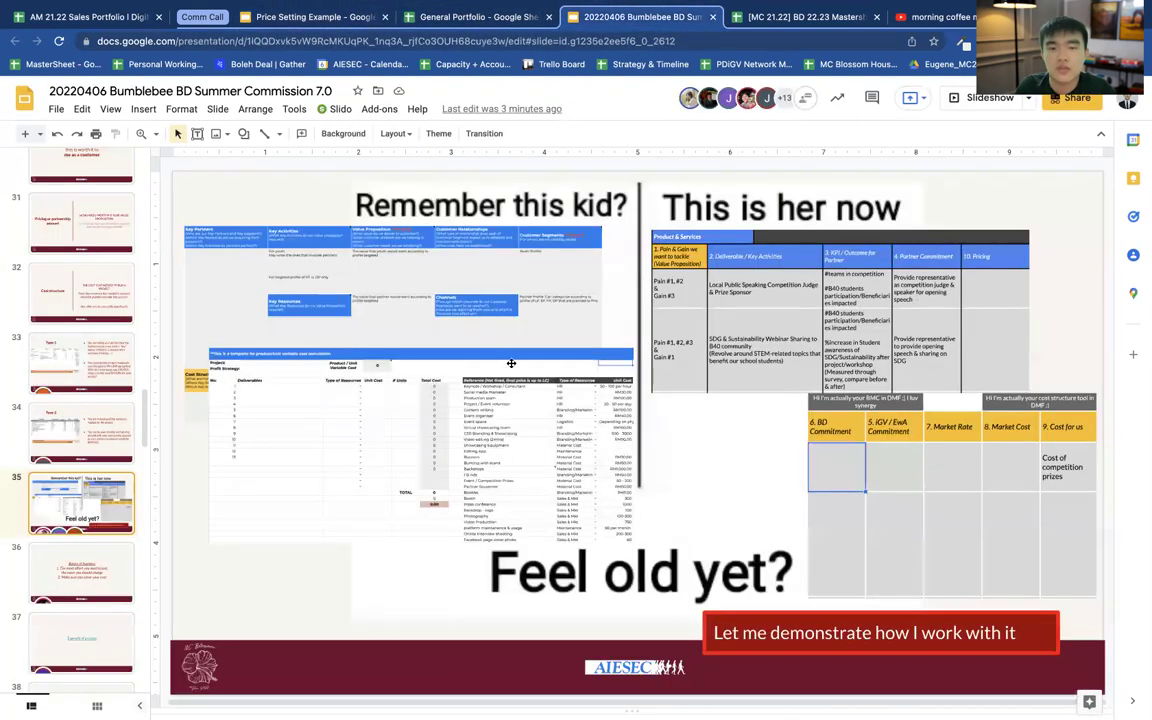
# Compare the pricing, commitment and market rate cells in Price Setting LnD Example with the unit costs in the cost structure sheet
pyautogui.click(445, 18)
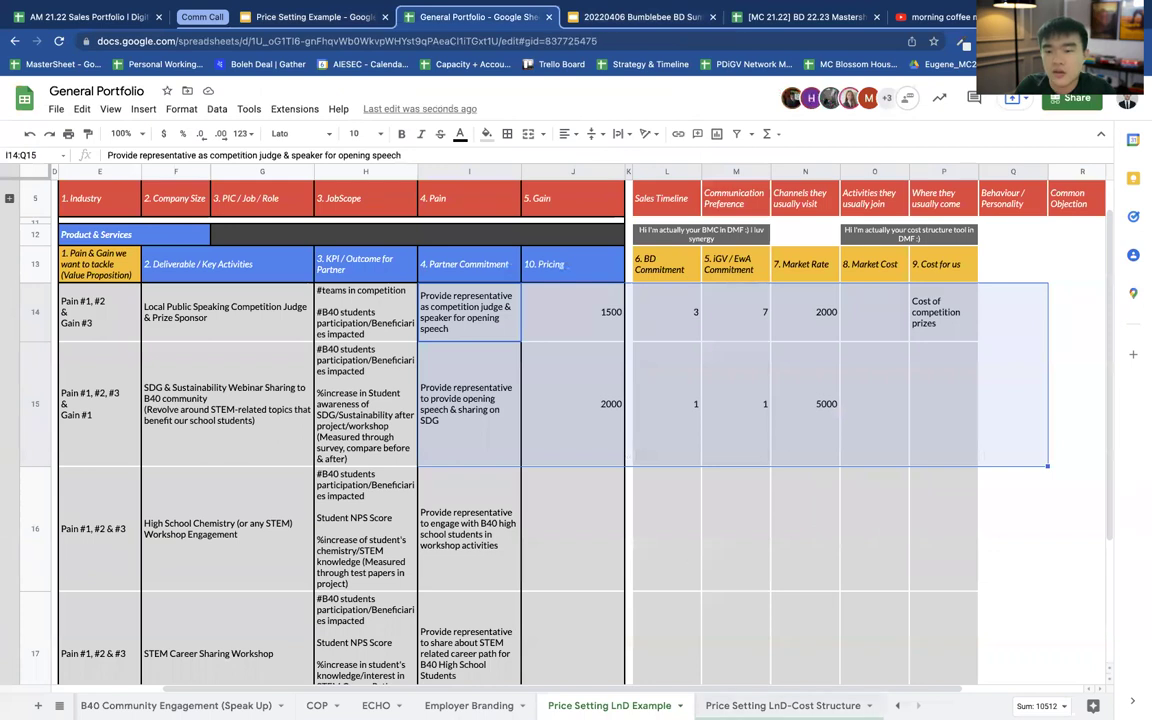
pyautogui.click(440, 316)
pyautogui.click(450, 289)
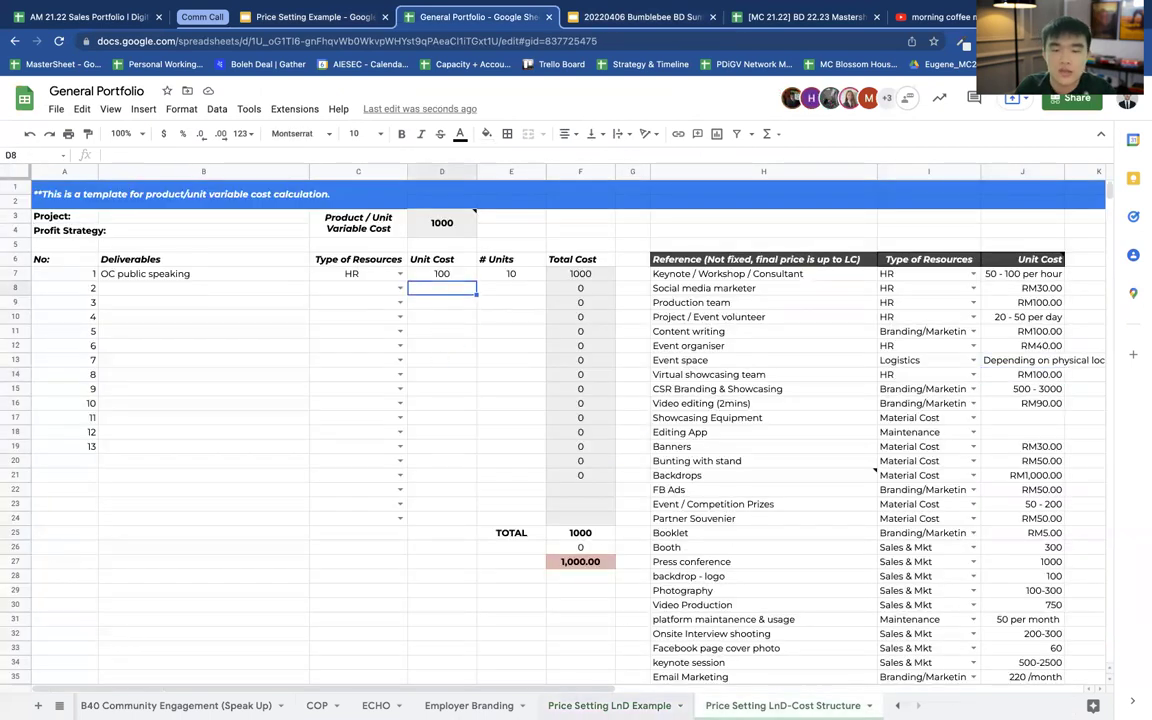
pyautogui.hotkey('ctrl', 'shift', 'pageup')
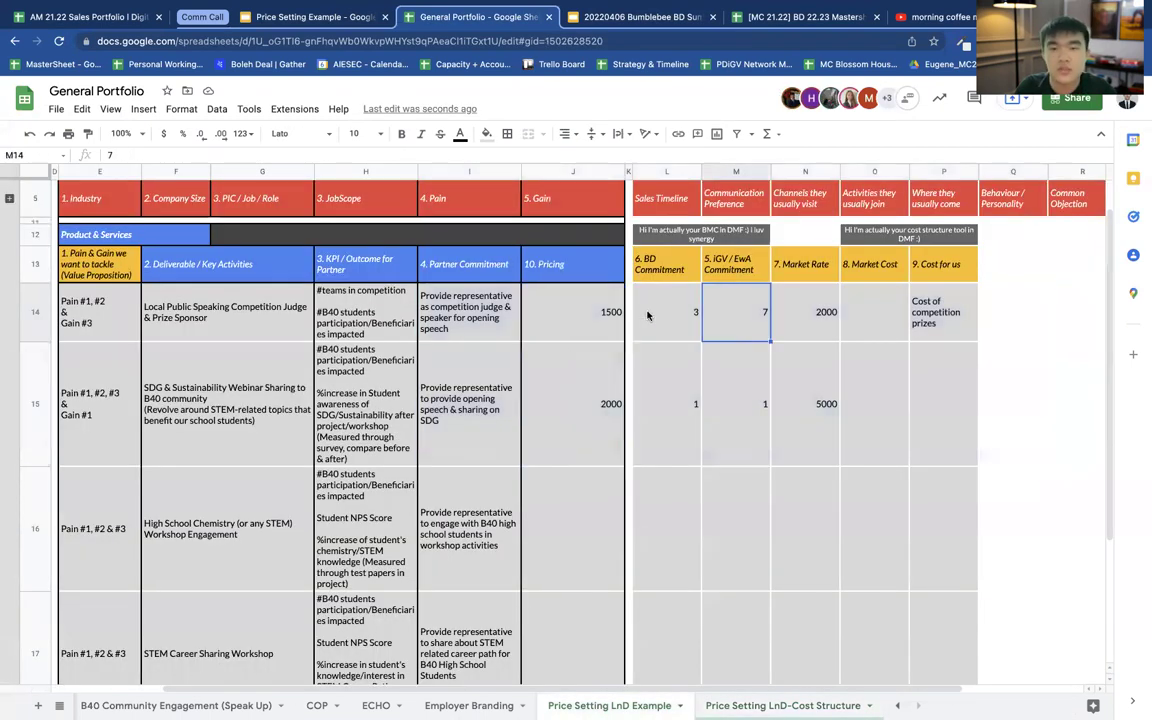
pyautogui.keyDown('shift'); pyautogui.click(843, 431); pyautogui.keyUp('shift')
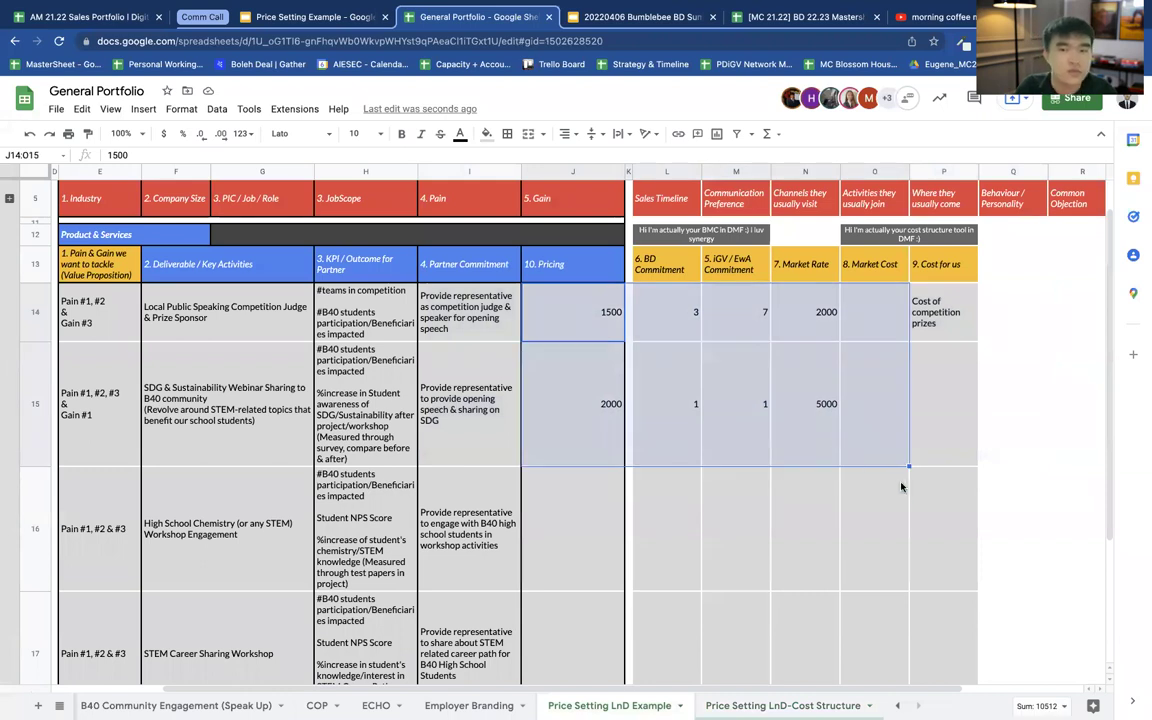
pyautogui.hotkey('ctrl', 'shift', 'pagedown')
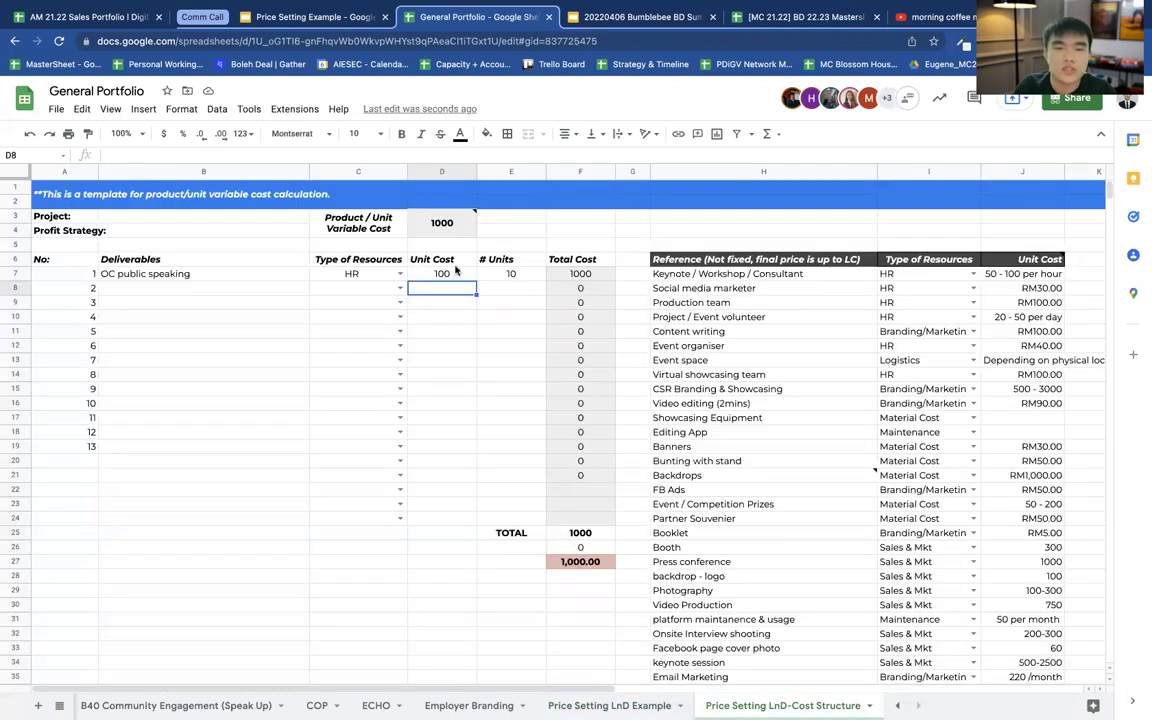
pyautogui.moveTo(452, 272); pyautogui.dragTo(464, 433)
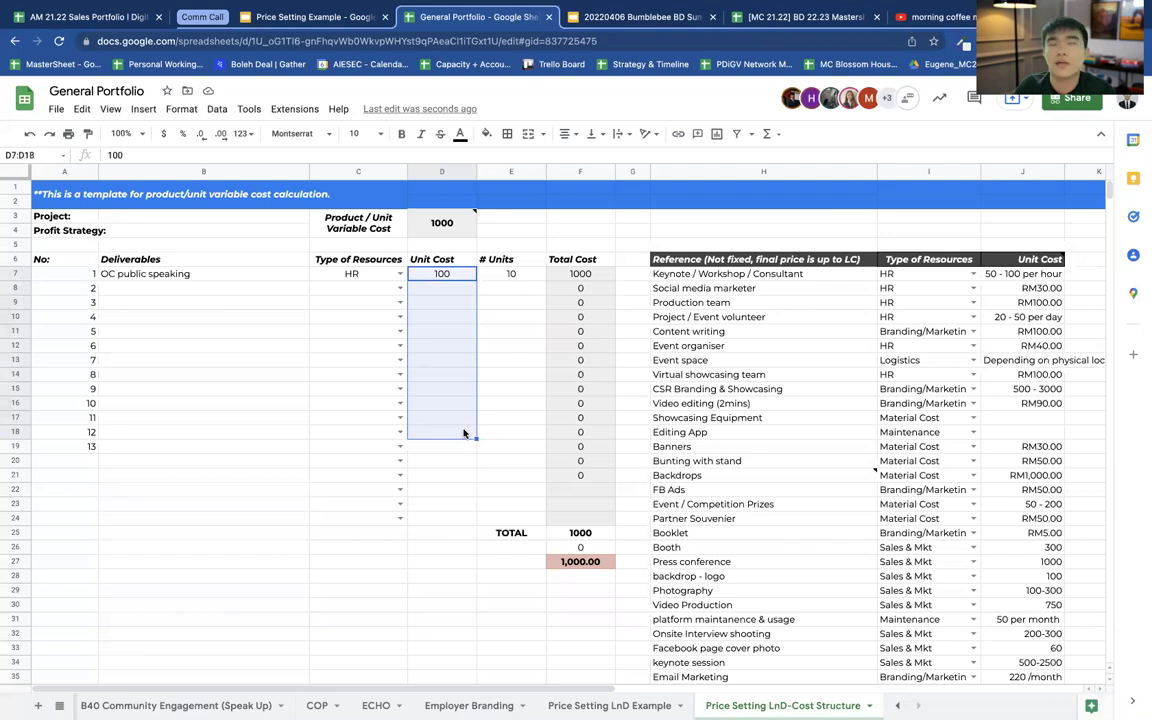
pyautogui.click(466, 318)
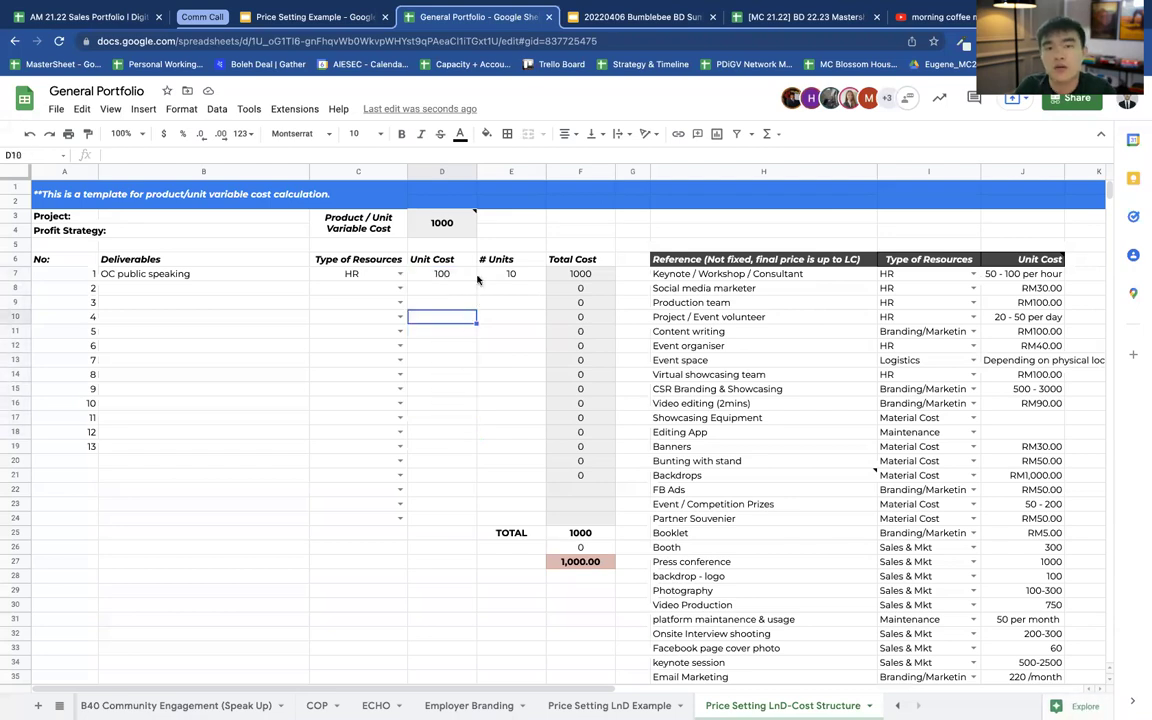